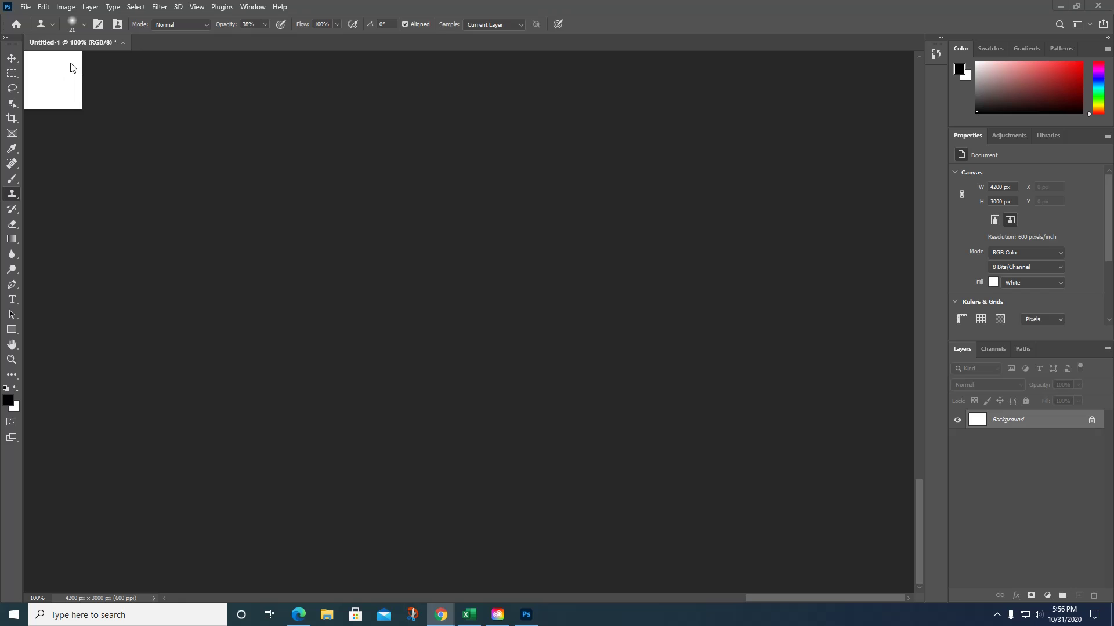
Step: Switch the toolbox to a two-column layout and back to a single column
left_click(5, 39)
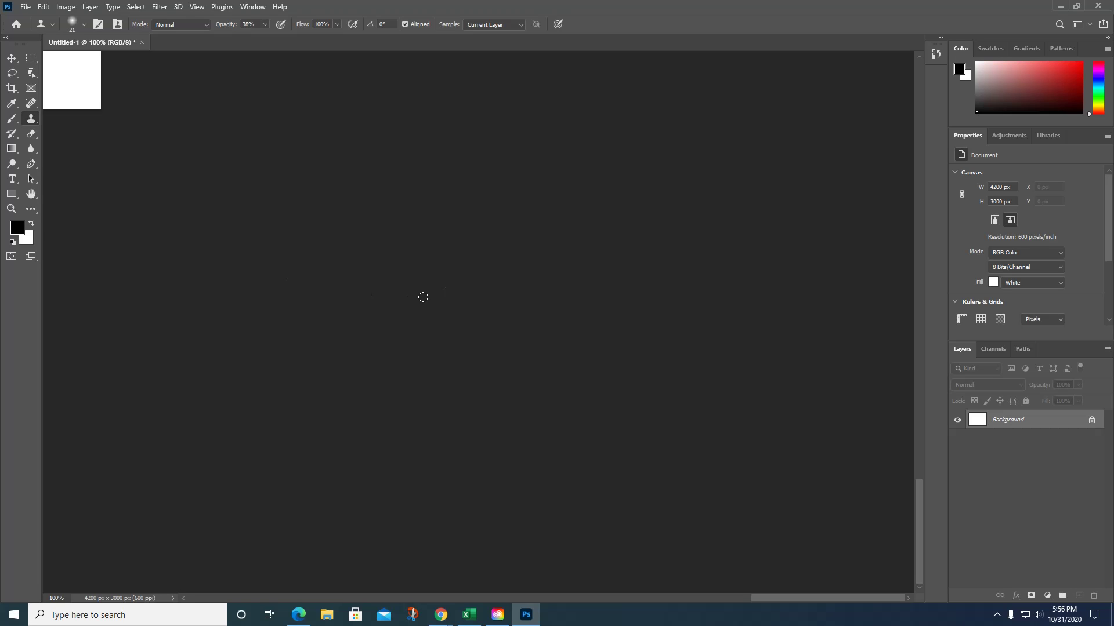
left_click(5, 38)
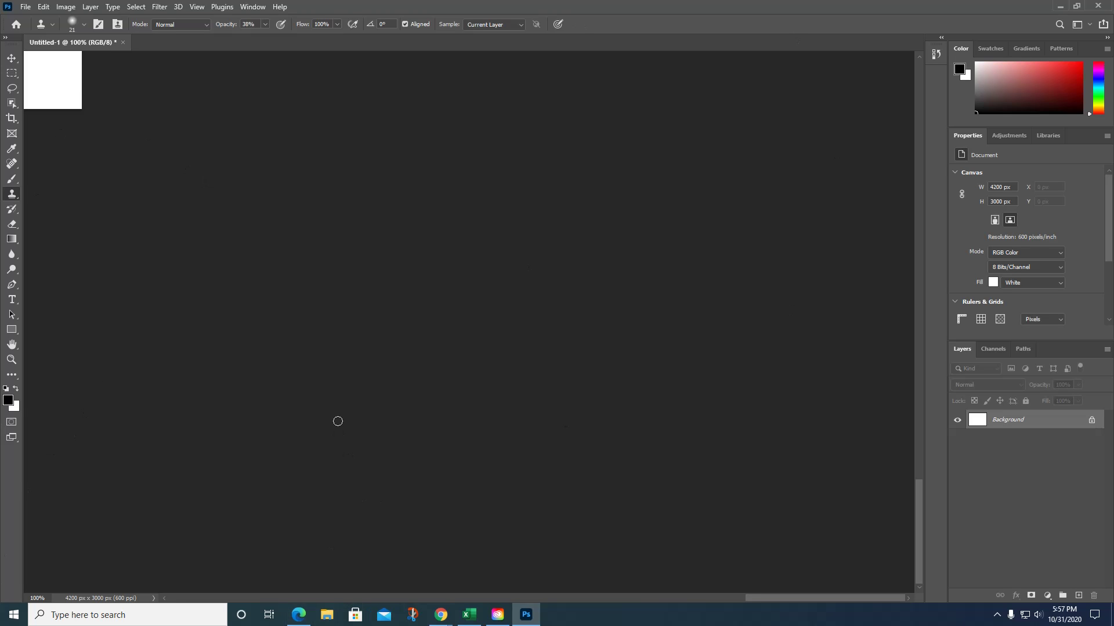
Step: Sample white from the blank canvas as the foreground color with the Eyedropper tool
left_click_drag(761, 599, 625, 580)
left_click_drag(920, 519, 931, 401)
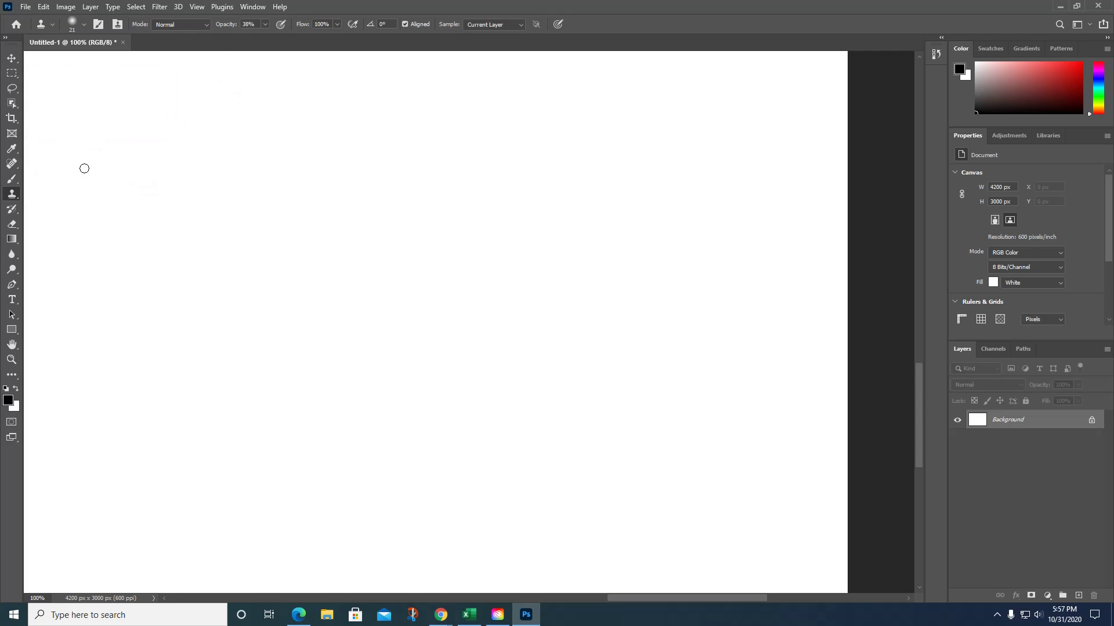
left_click(14, 153)
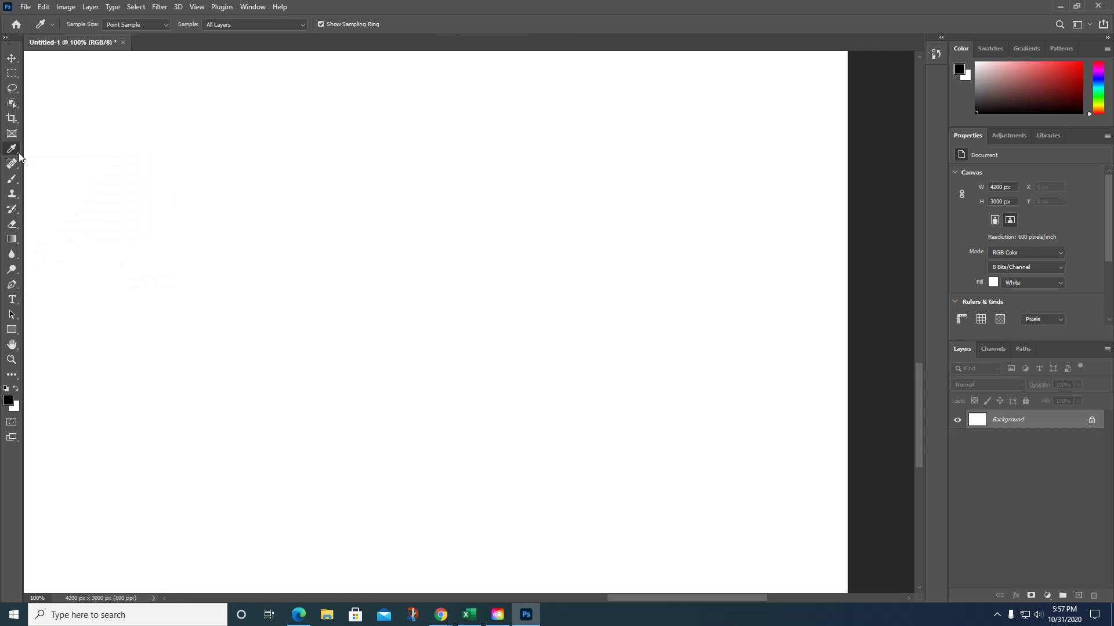
right_click(18, 153)
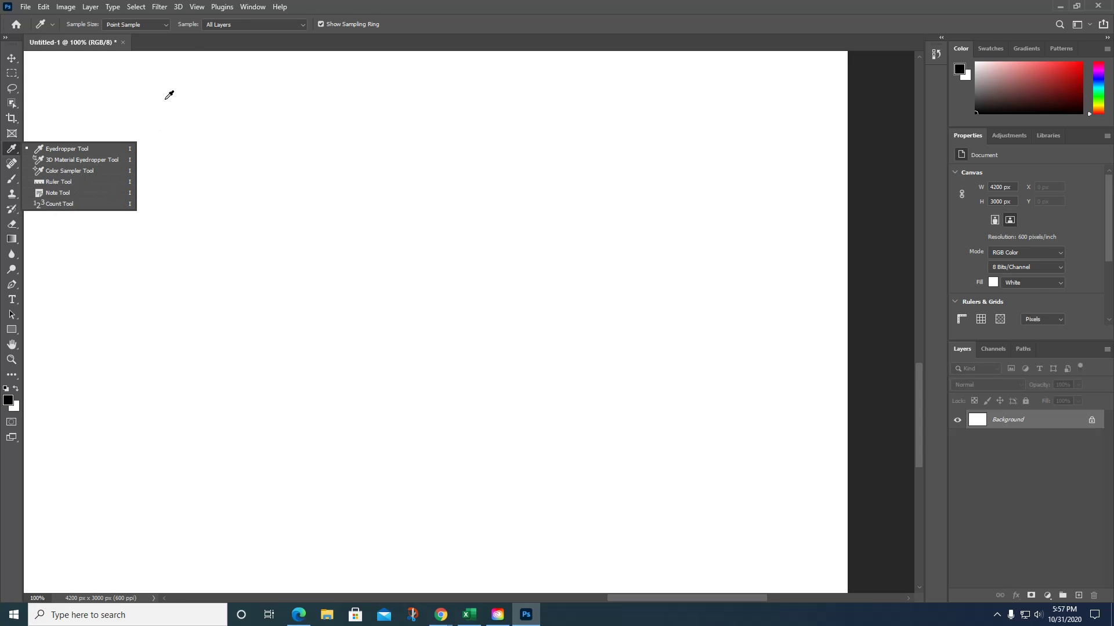
left_click(145, 97)
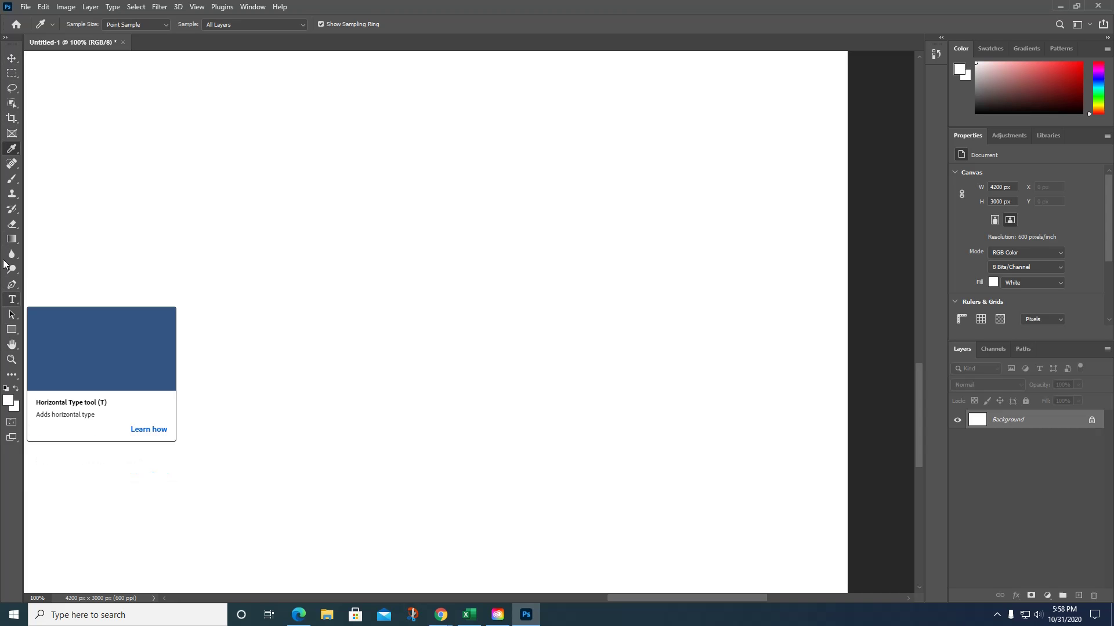
Step: Look through the tool variants grouped with the Spot Healing Brush and the Eyedropper
left_click(18, 169)
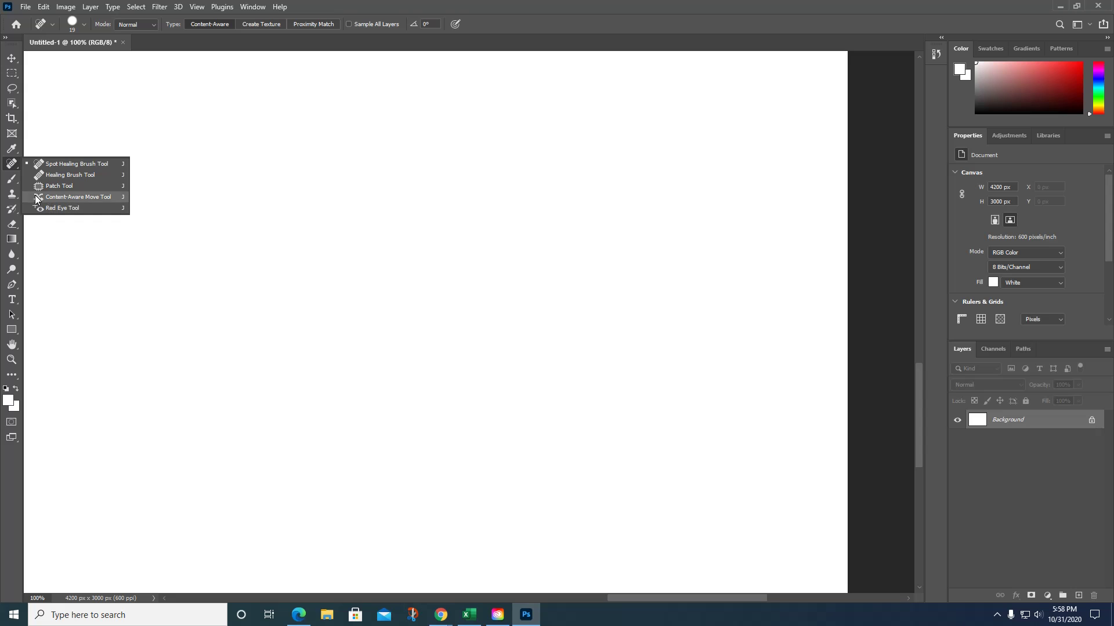
left_click(14, 150)
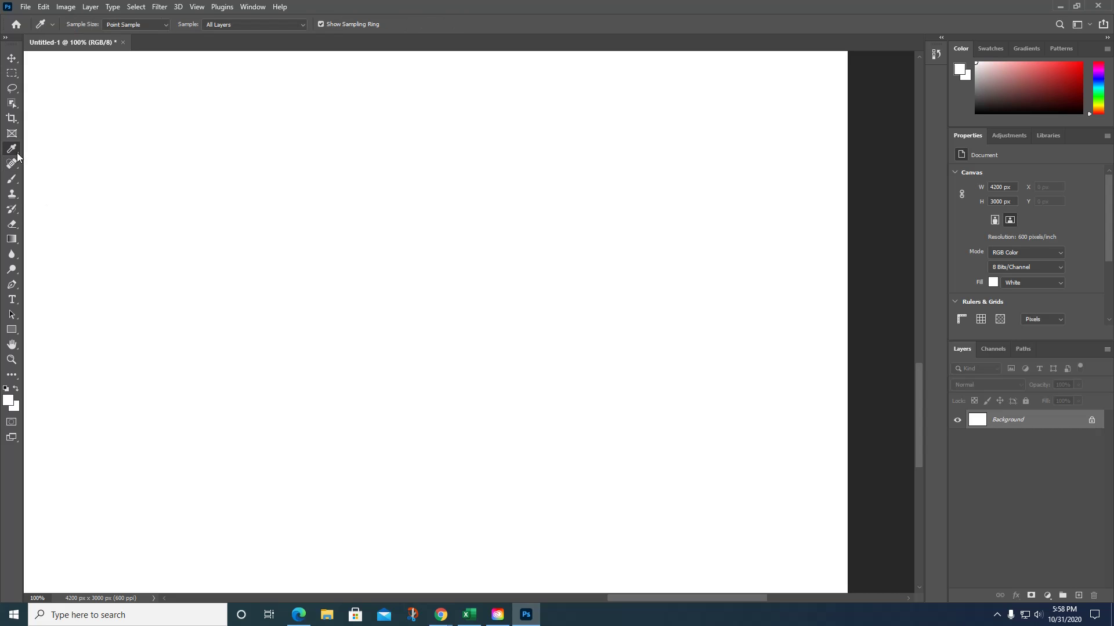
right_click(14, 151)
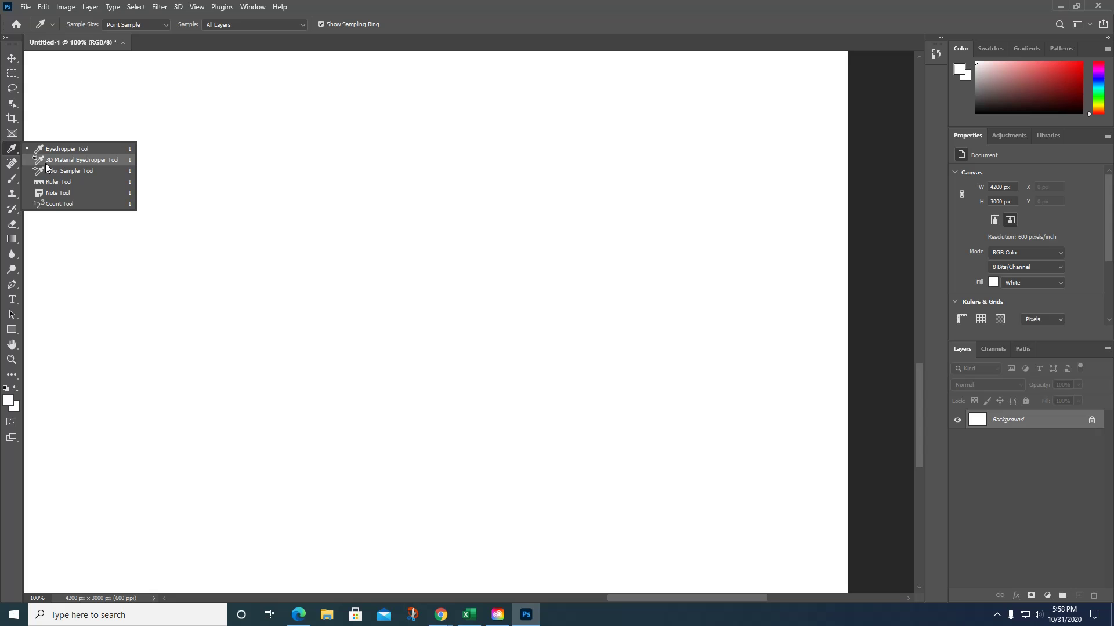
left_click(118, 119)
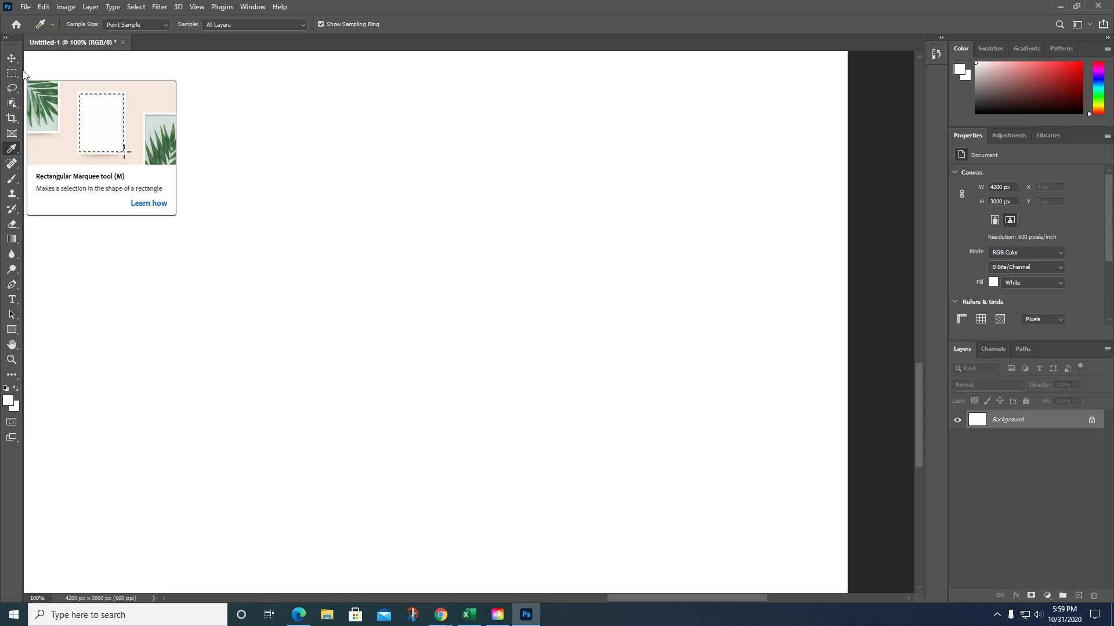
Step: Stamp a single green pattern dab near the canvas's left side with the Pattern Stamp tool
left_click(18, 197)
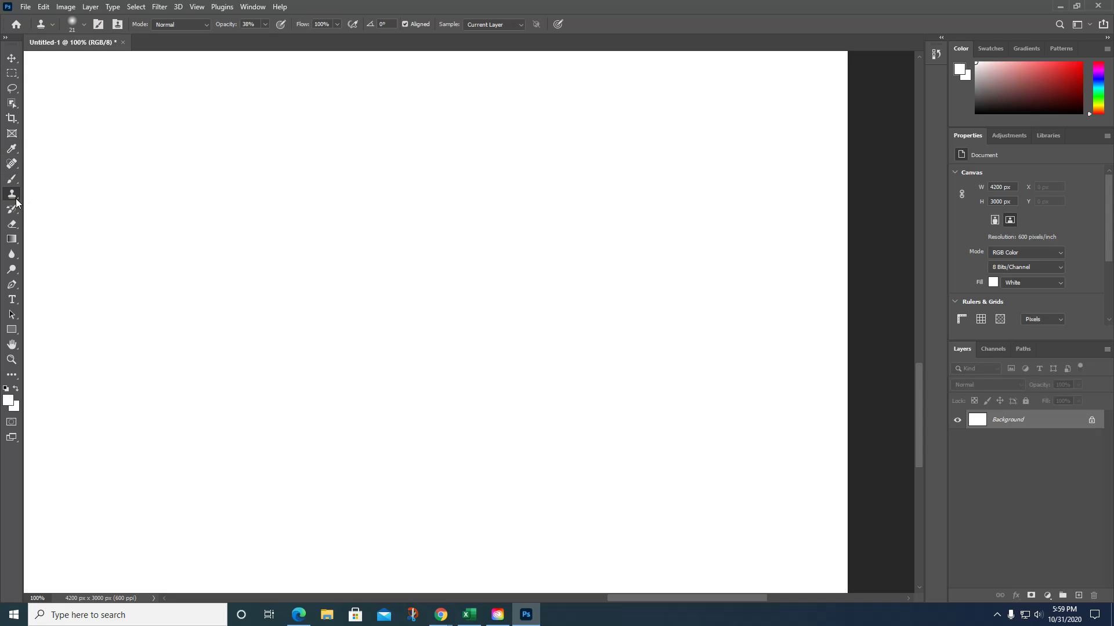
right_click(18, 201)
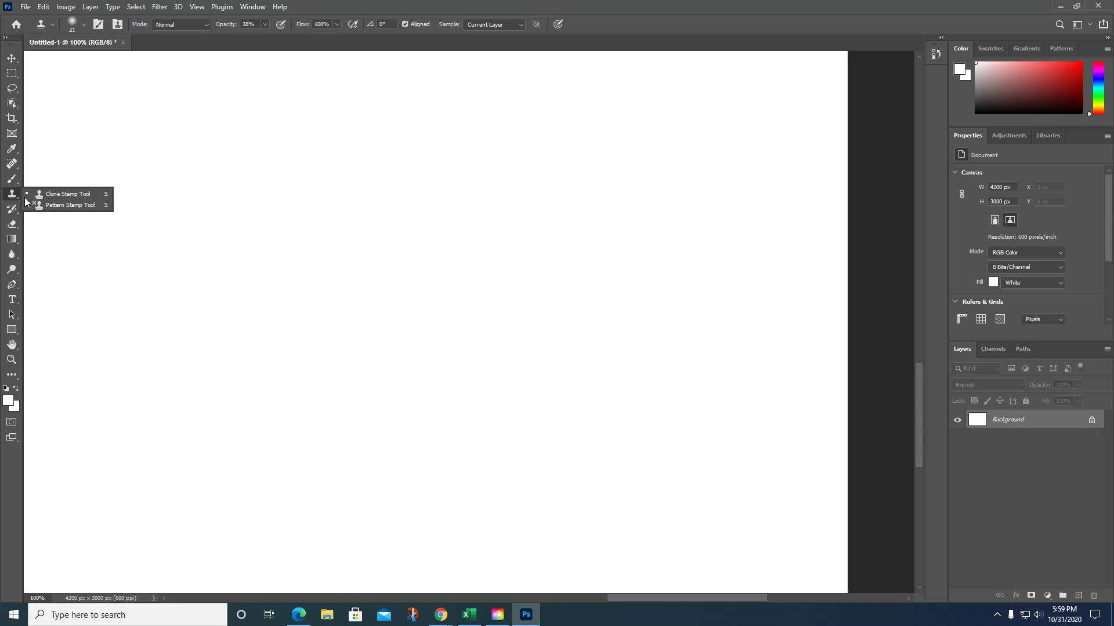
left_click(79, 206)
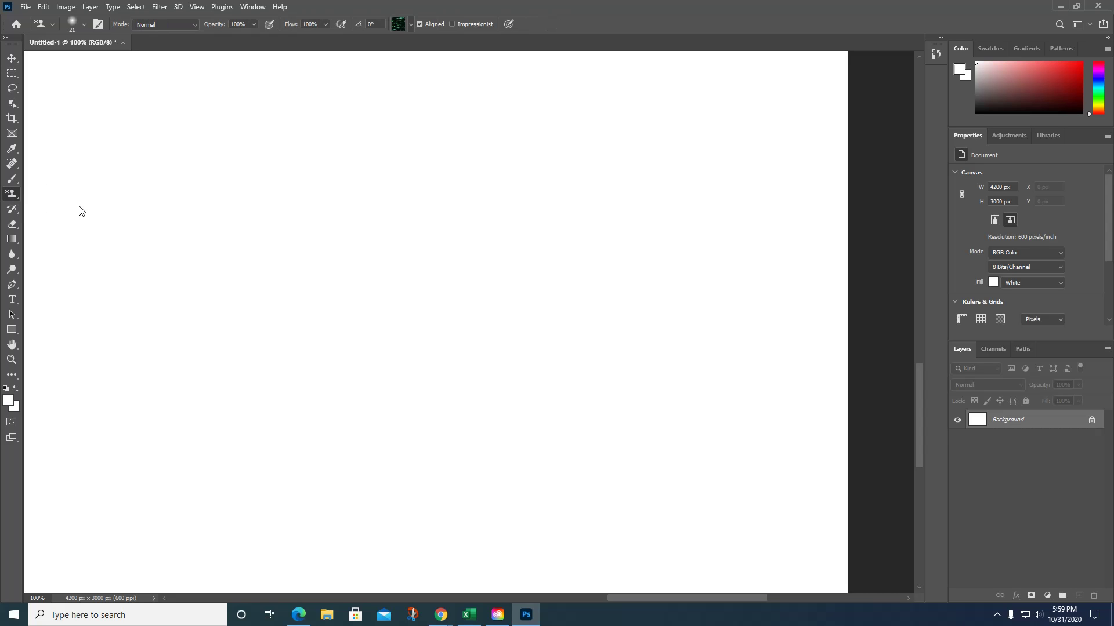
left_click(88, 212)
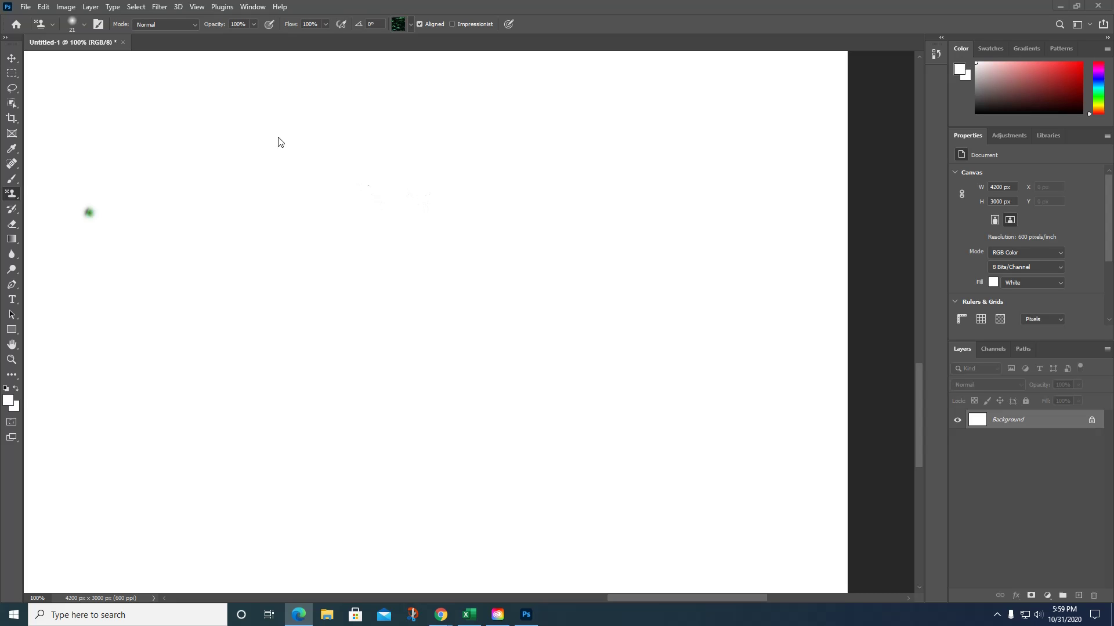
Step: Draw a rectangular marquee selection in the upper middle of the visible canvas
left_click(18, 61)
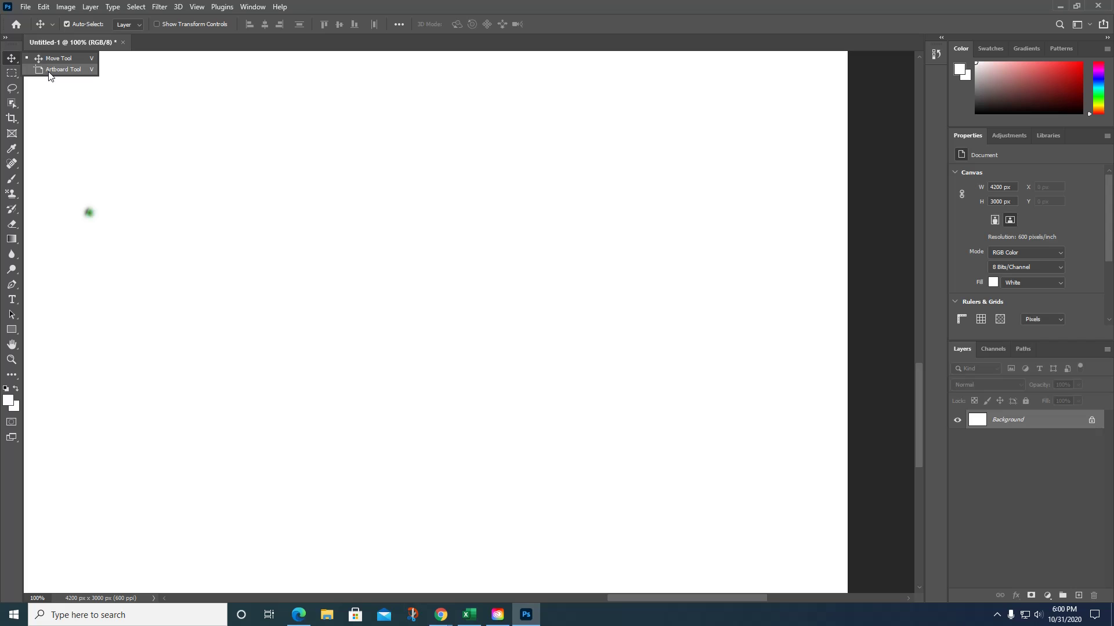
left_click(14, 77)
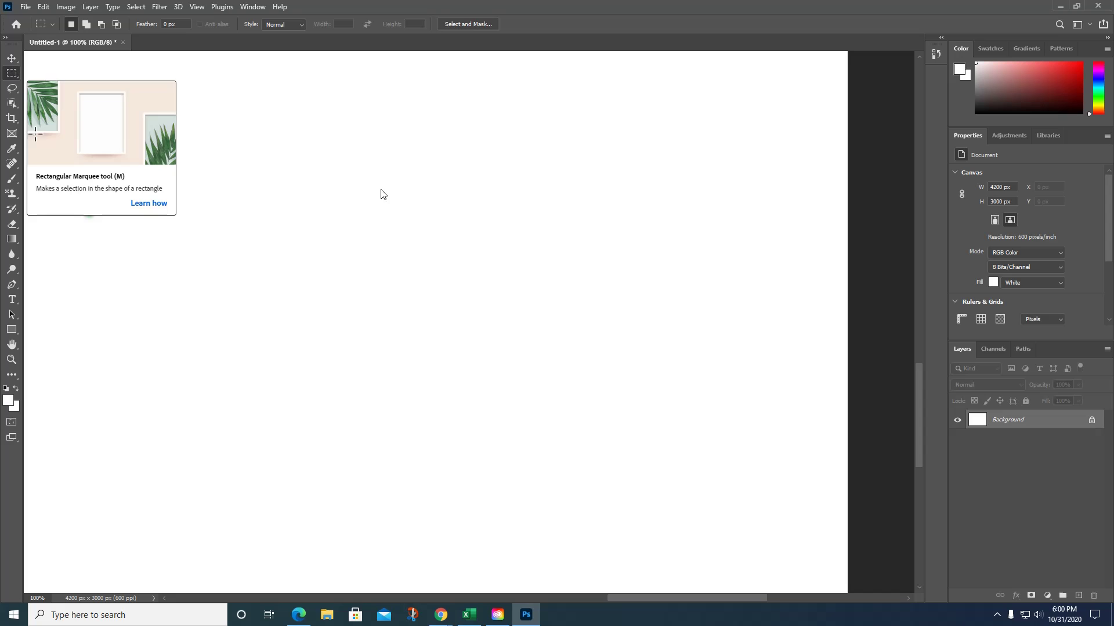
left_click_drag(385, 185, 571, 297)
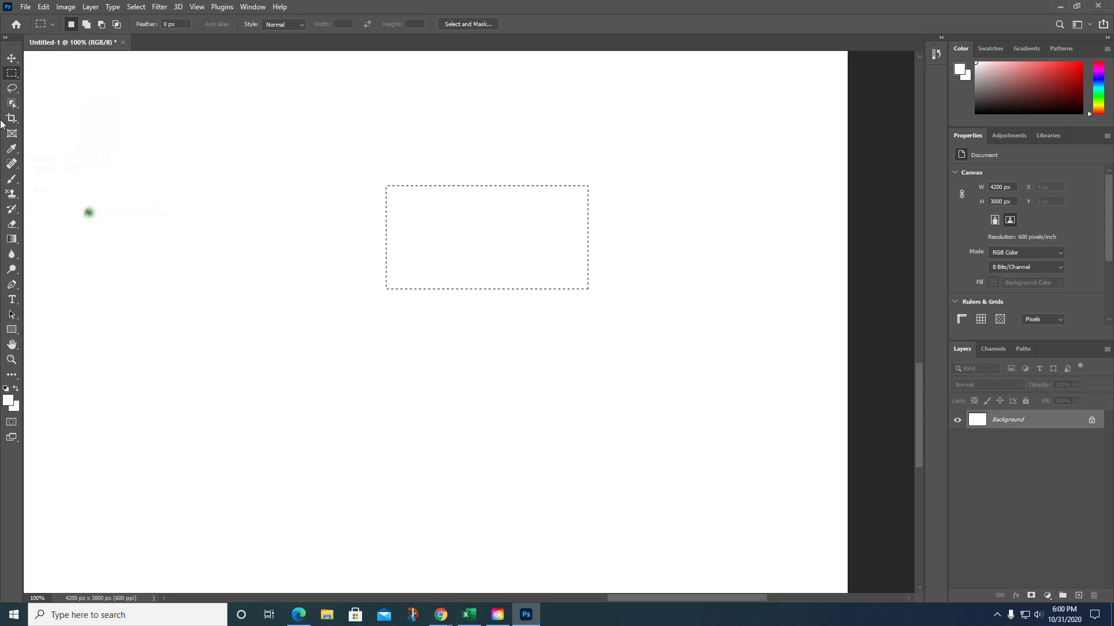
Step: Draw an elliptical marquee selection in the upper-left canvas area, review the other marquee variants and clear the selection
right_click(18, 76)
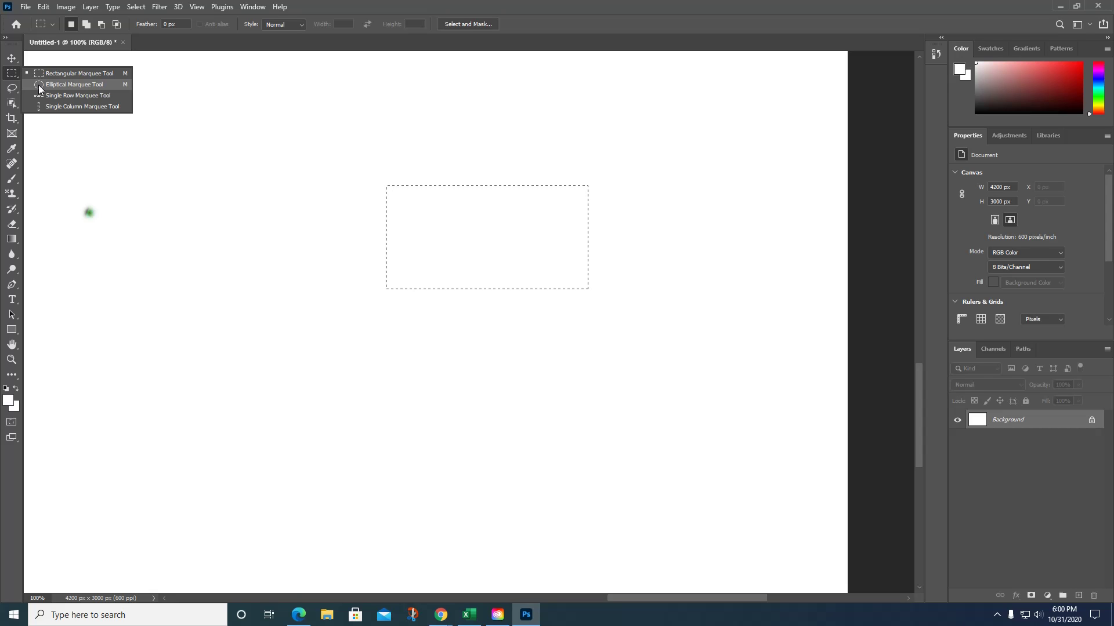
left_click(39, 85)
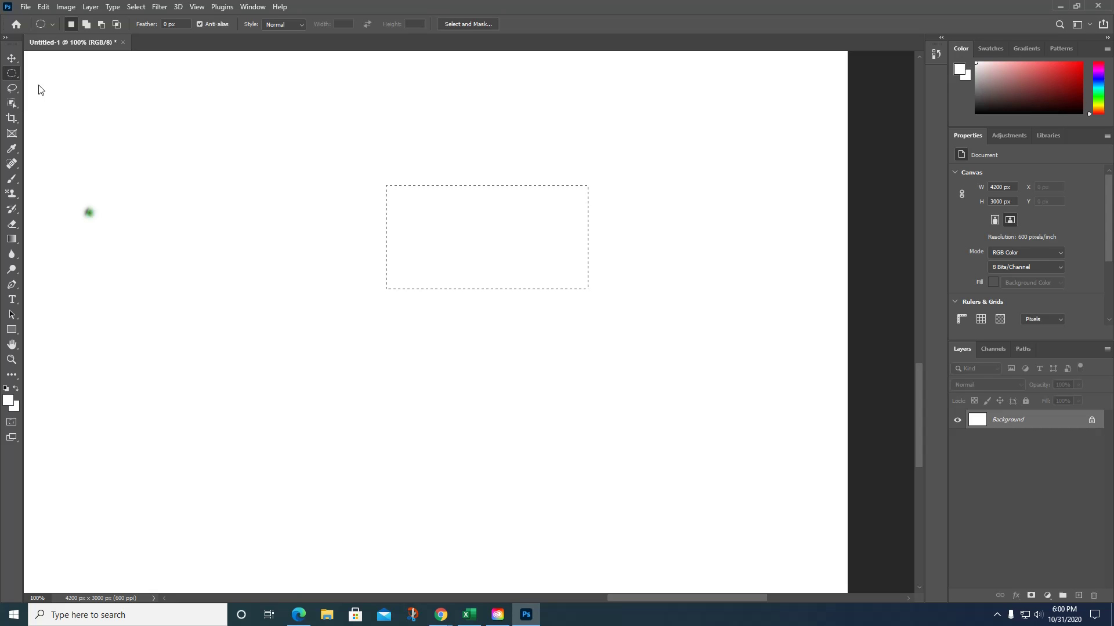
left_click_drag(135, 117, 307, 227)
right_click(11, 73)
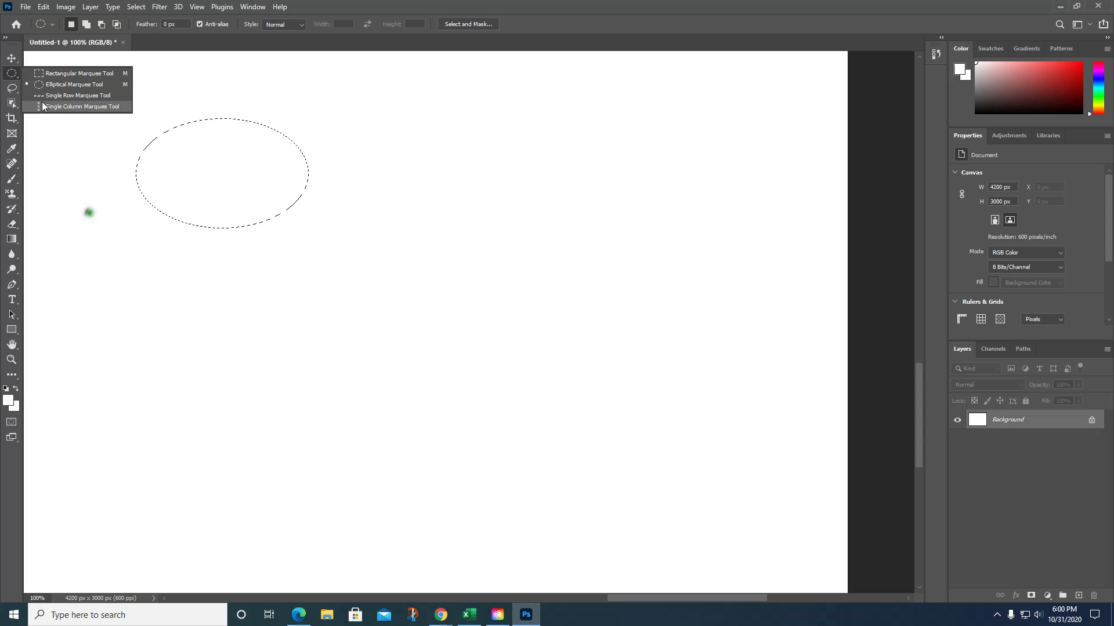
left_click(32, 136)
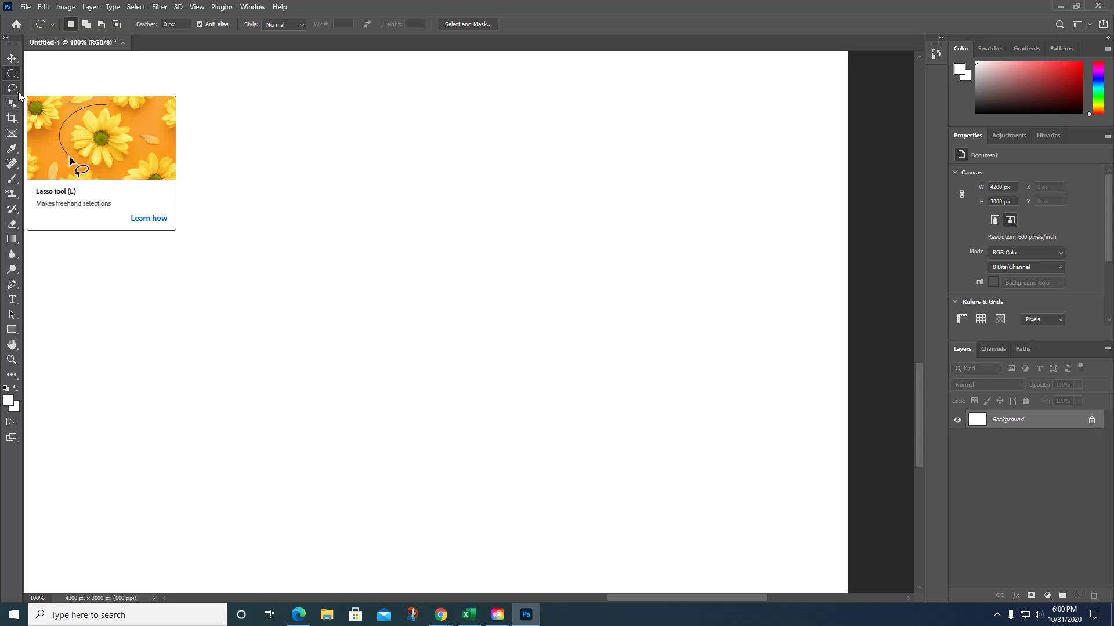
Step: Draw a freehand Lasso selection in the middle of the canvas, review the other lasso variants and clear the selection
left_click(18, 91)
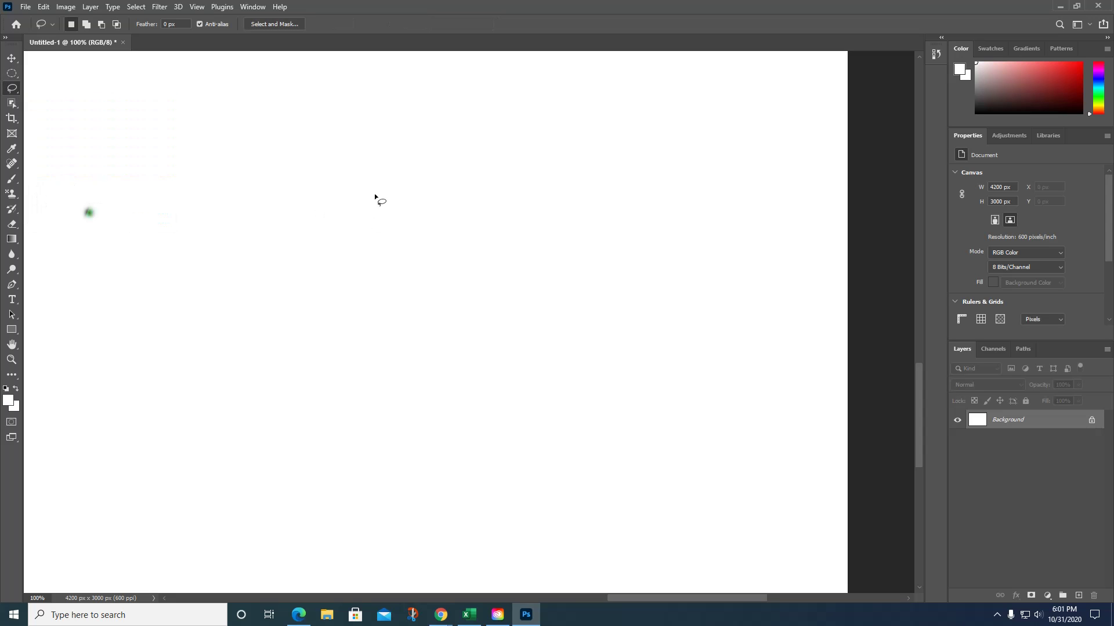
mouse_move(374, 194)
left_mouse_down()
mouse_move(378, 248)
mouse_move(369, 279)
mouse_move(443, 238)
mouse_move(436, 189)
mouse_move(395, 156)
mouse_move(371, 196)
left_mouse_up()
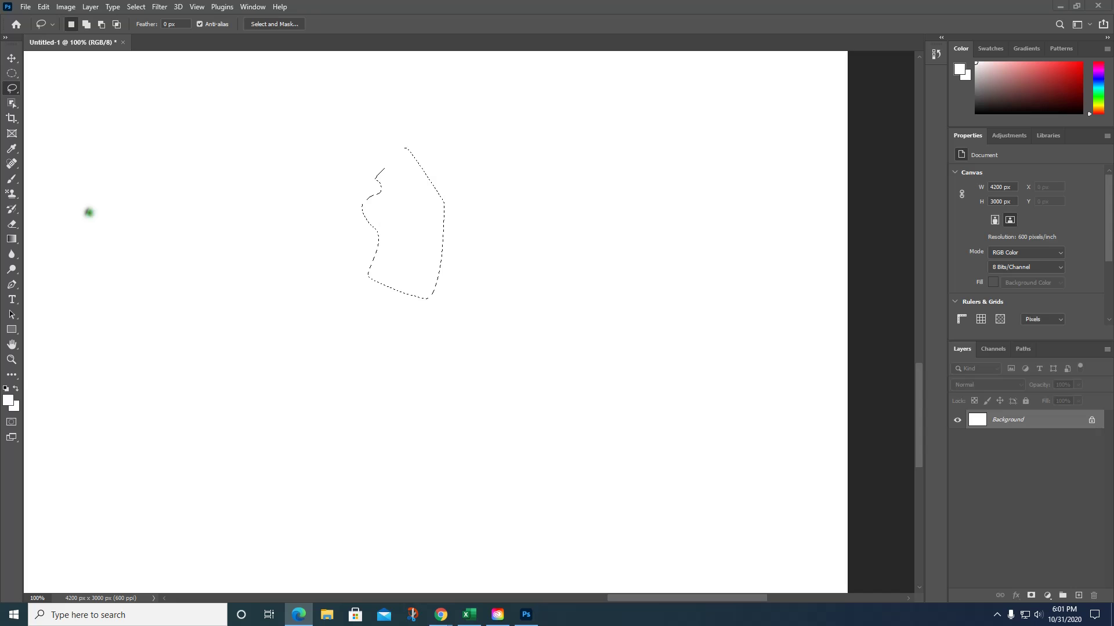
key("ctrl+d")
left_click(18, 92)
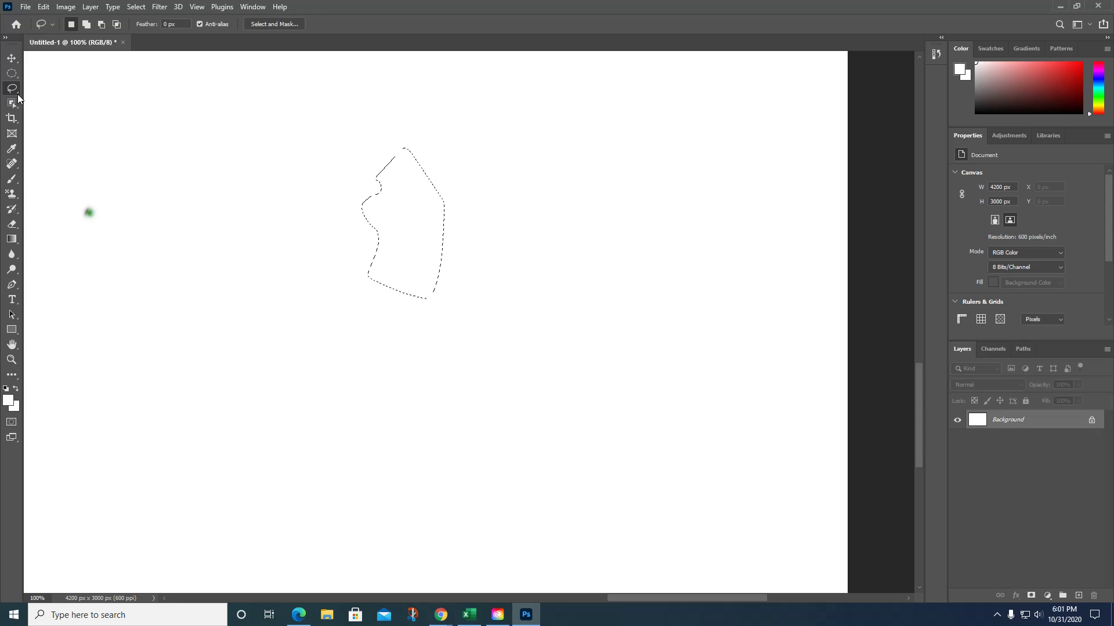
right_click(18, 89)
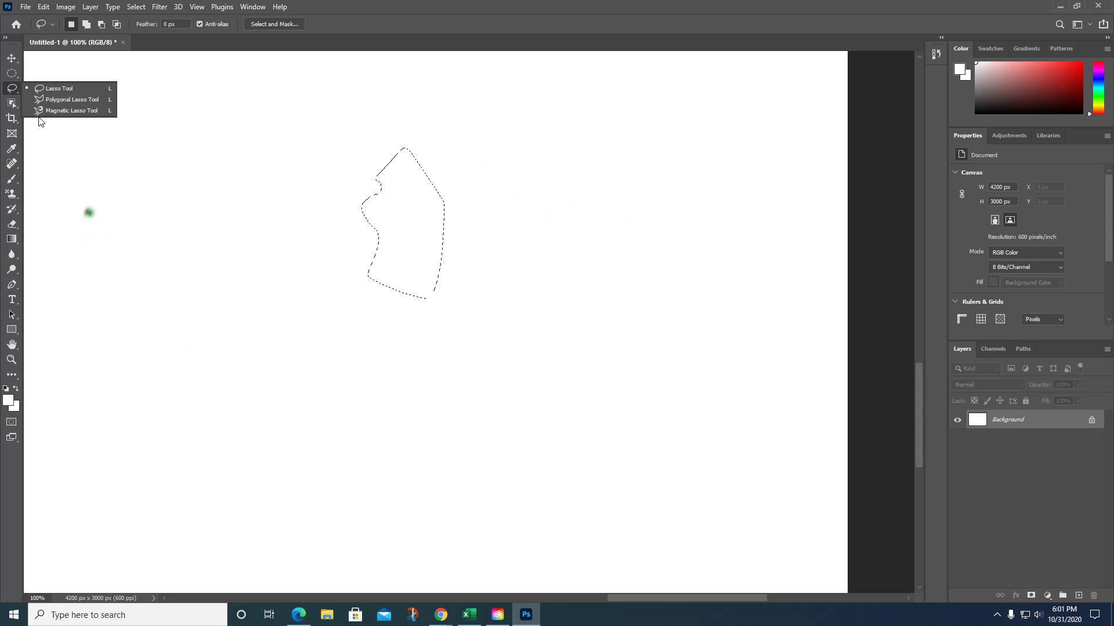
left_click(63, 139)
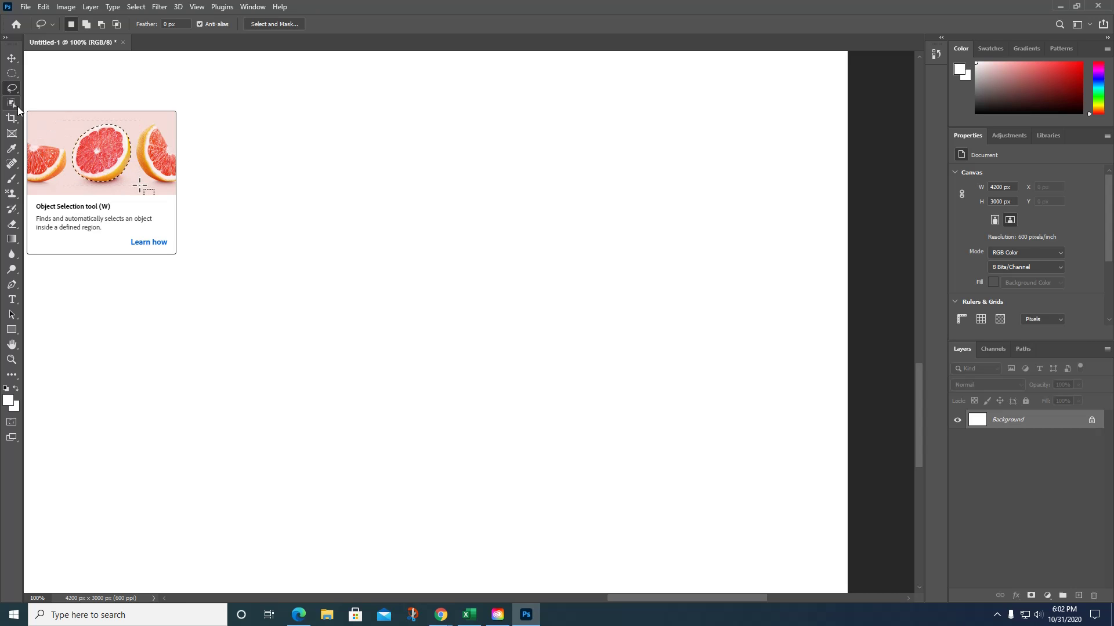
Step: Examine the Object Selection and Crop tools with their grouped variants, and activate the Frame tool
left_click(18, 106)
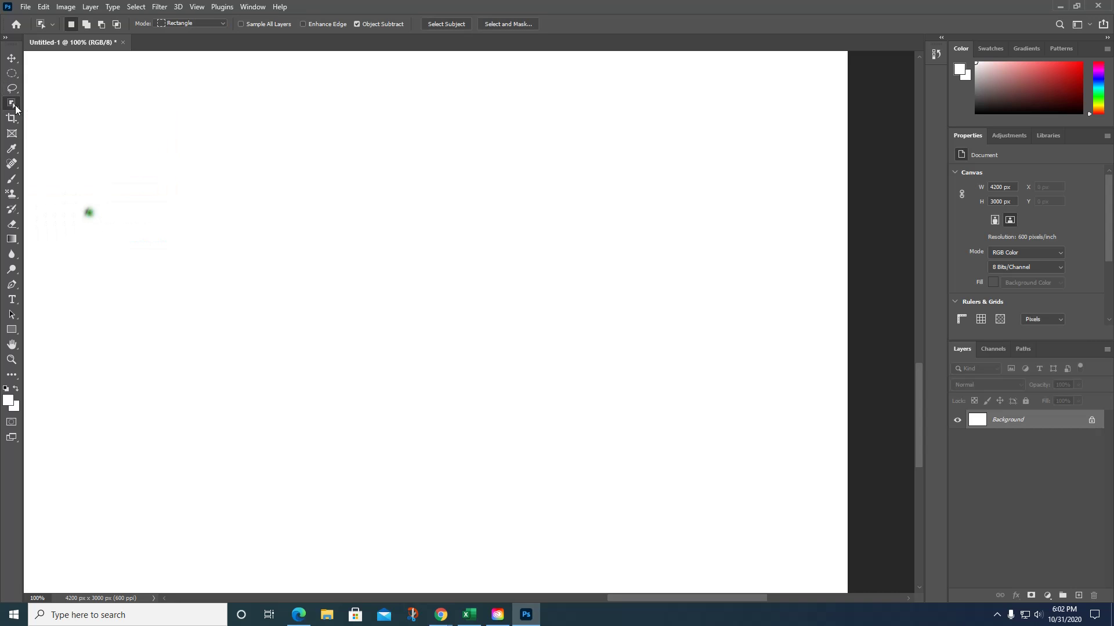
right_click(15, 106)
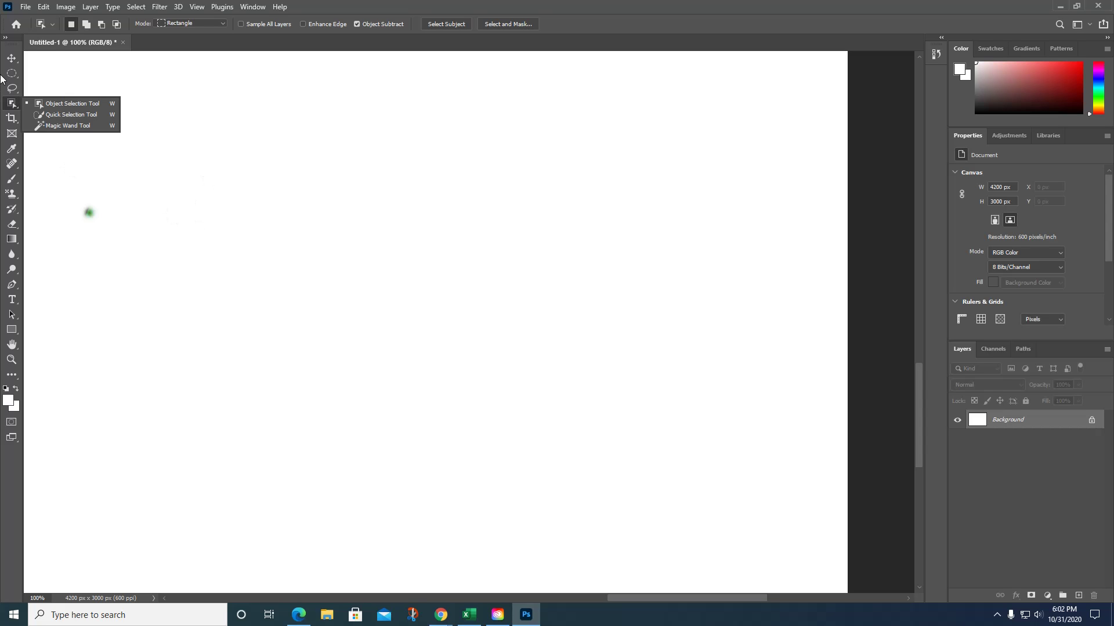
left_click(13, 122)
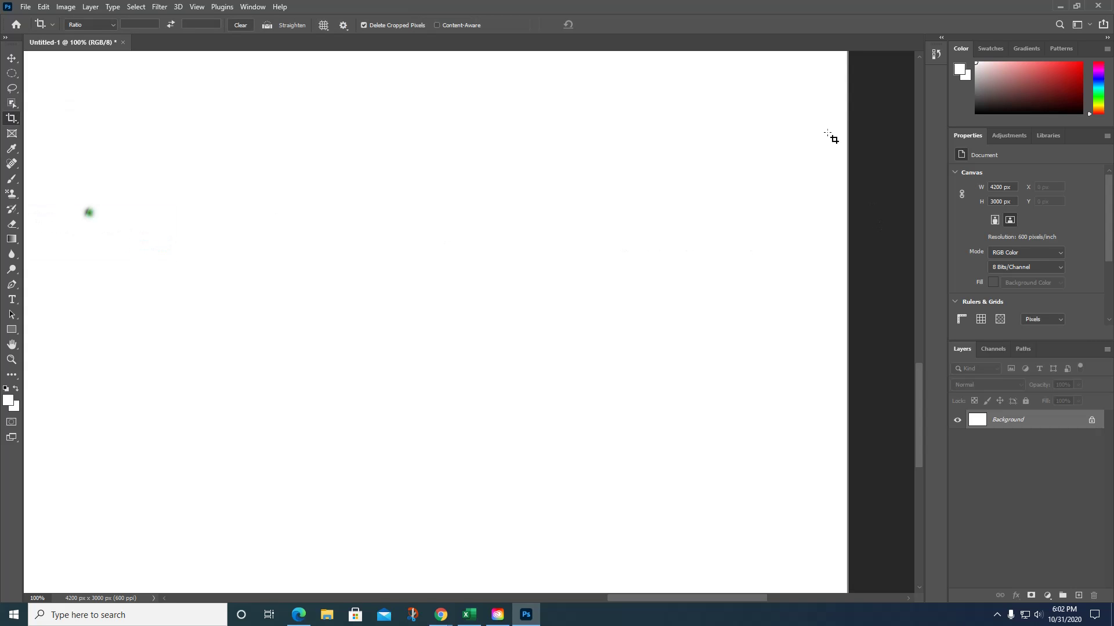
key("alt+Tab")
right_click(17, 126)
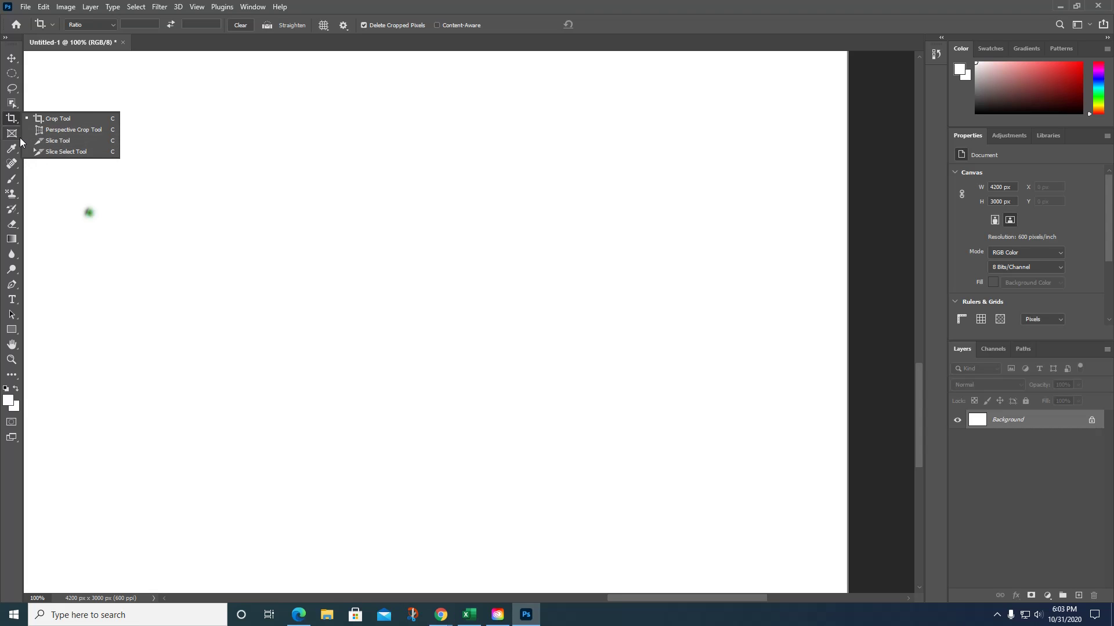
left_click(10, 137)
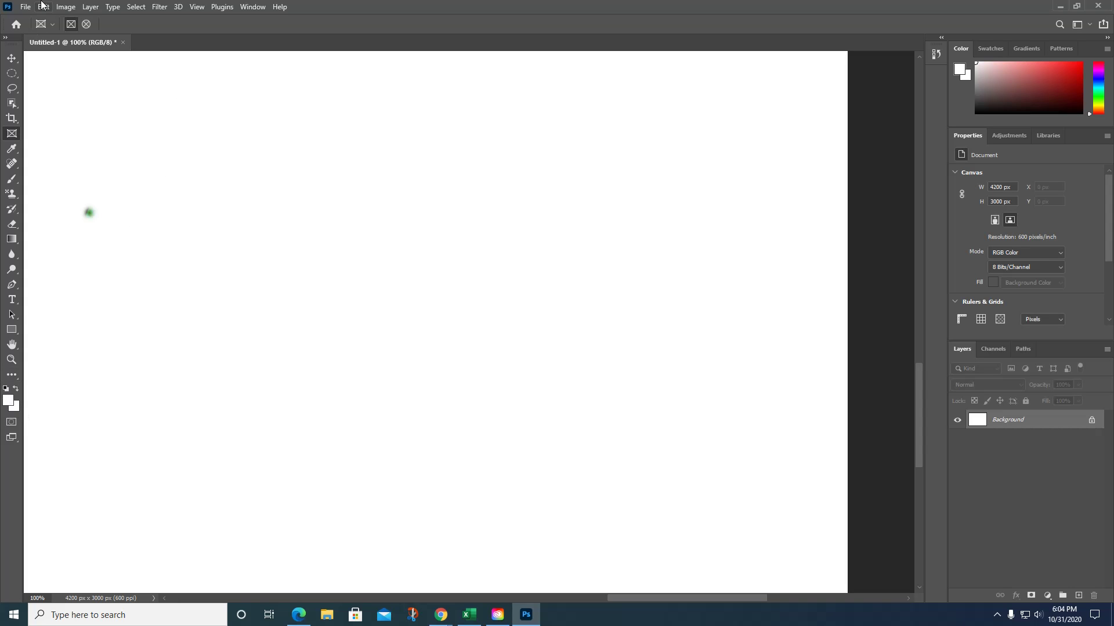
Step: Activate the Eyedropper tool and examine the sampler, ruler, note and count tools grouped with it
left_click(18, 151)
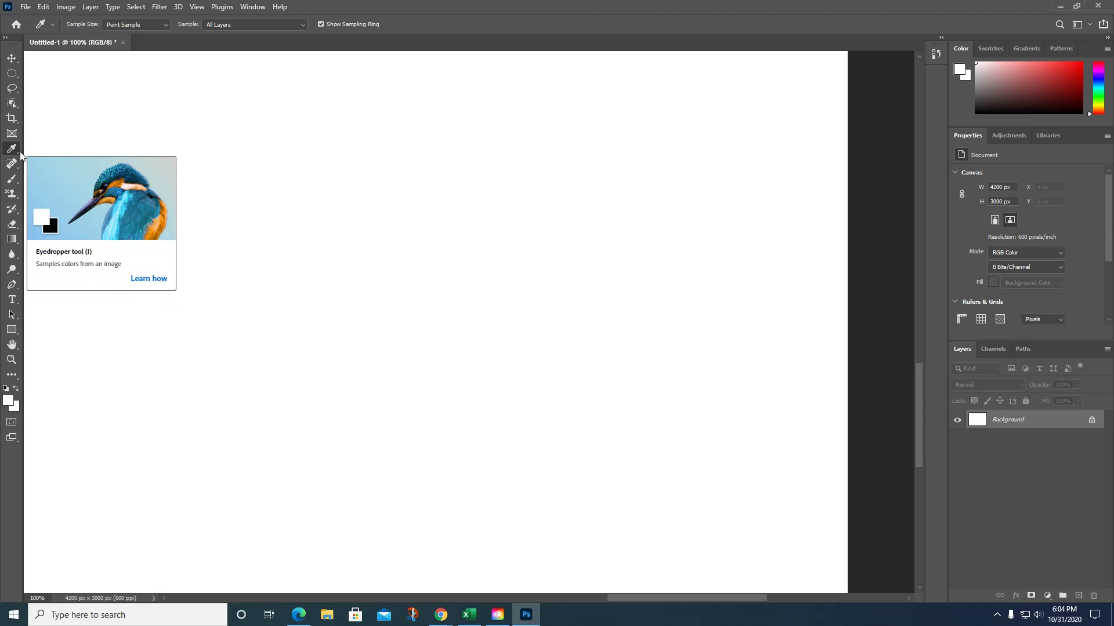
right_click(19, 152)
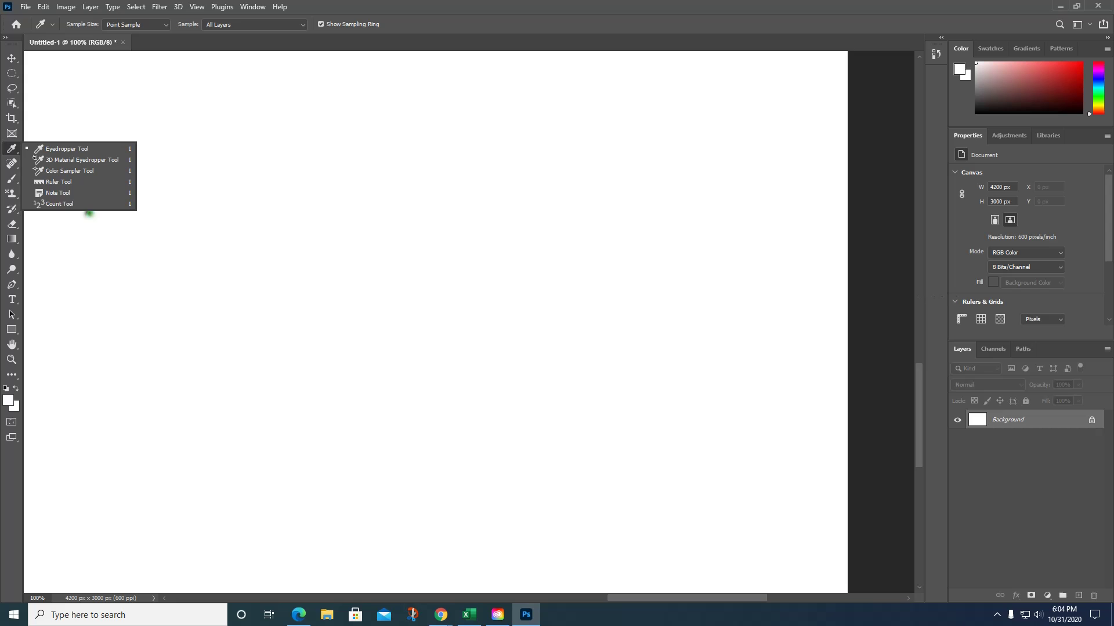
left_click(88, 212)
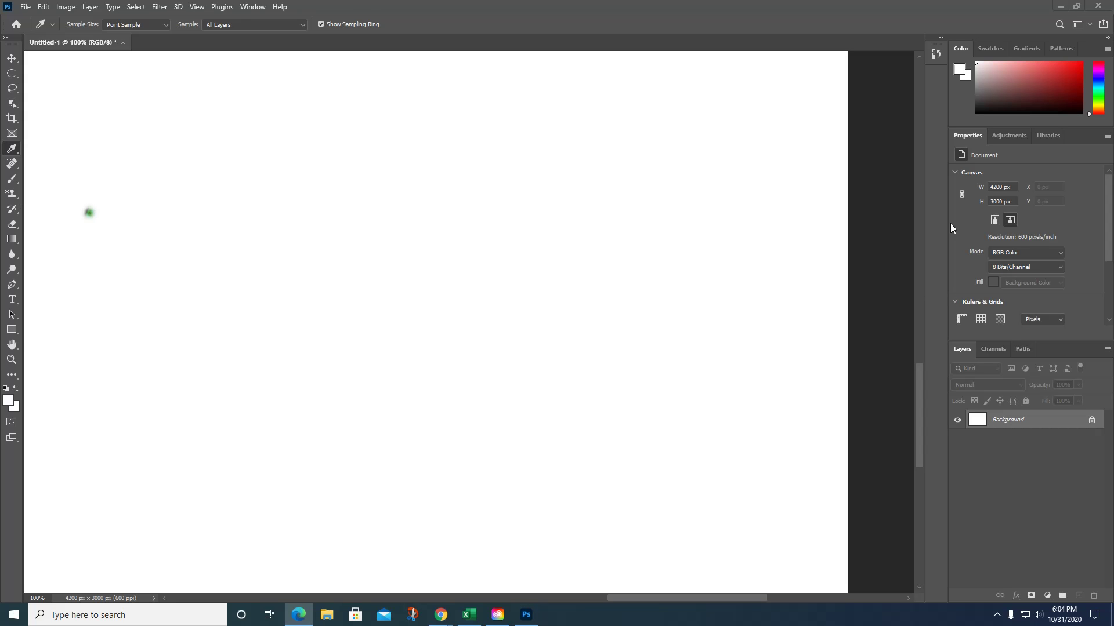
right_click(14, 151)
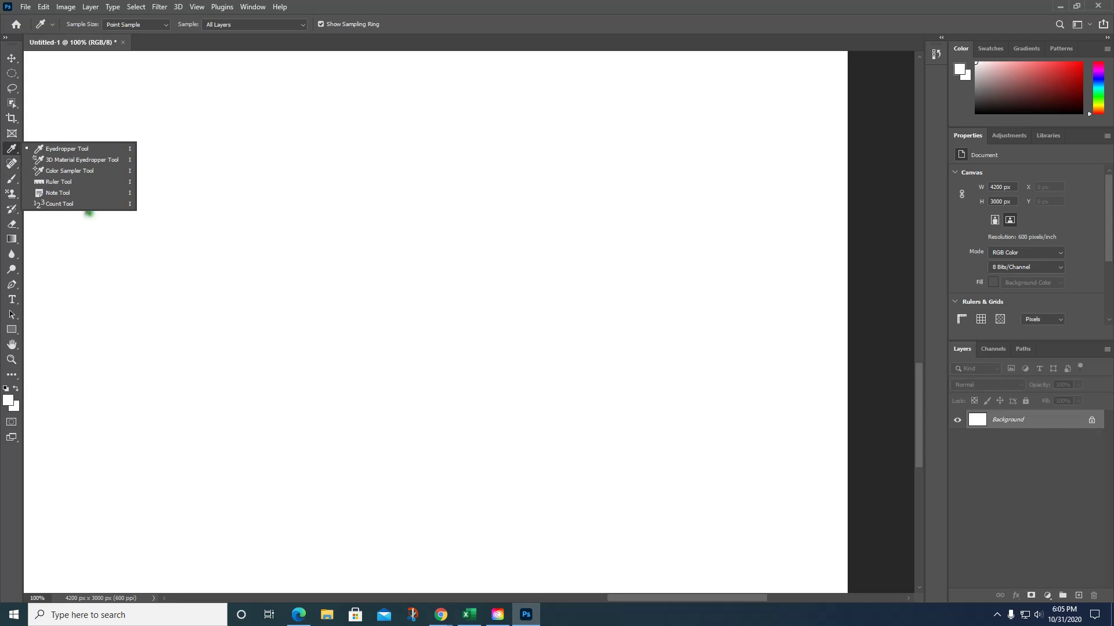
Step: Activate the Spot Healing Brush tool and examine the healing, patch, content-aware move and red eye tools grouped with it
key("alt+Tab")
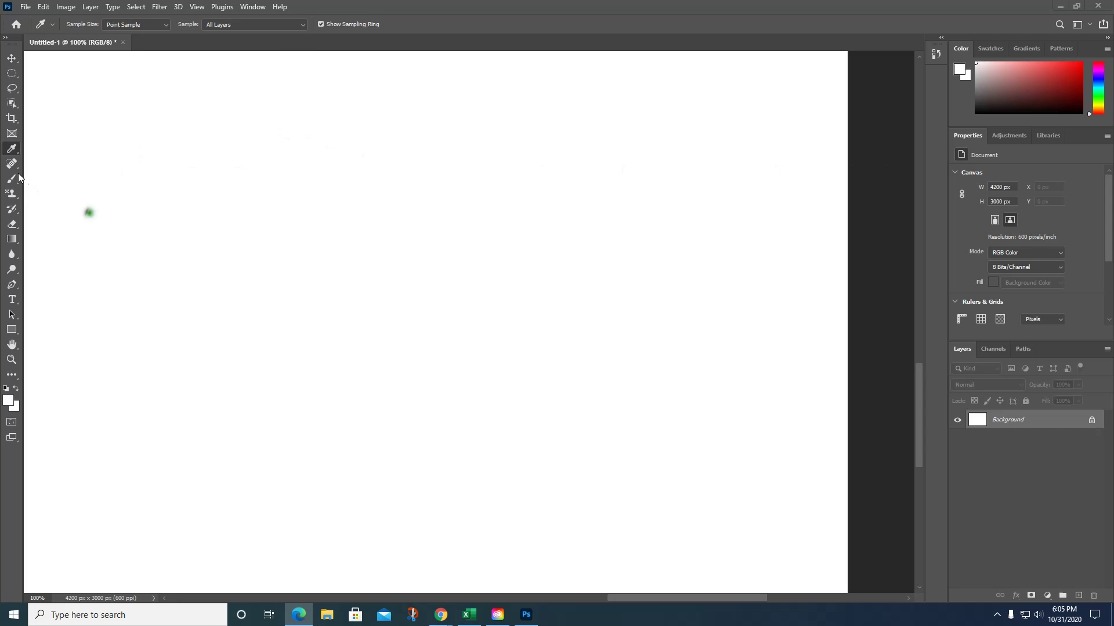
key("alt+Tab")
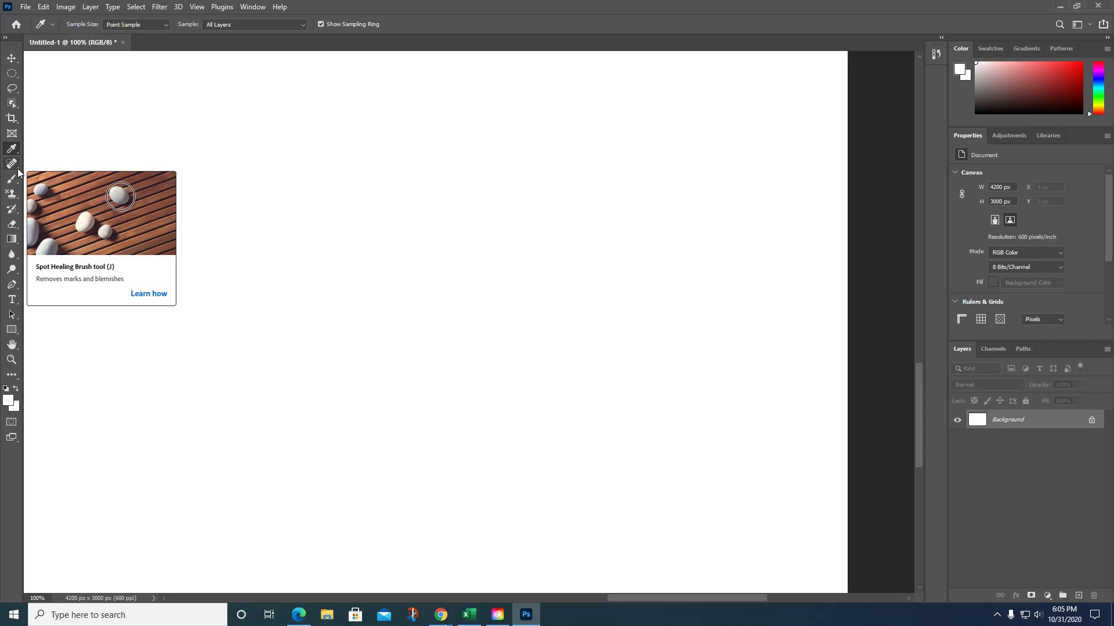
left_click(18, 168)
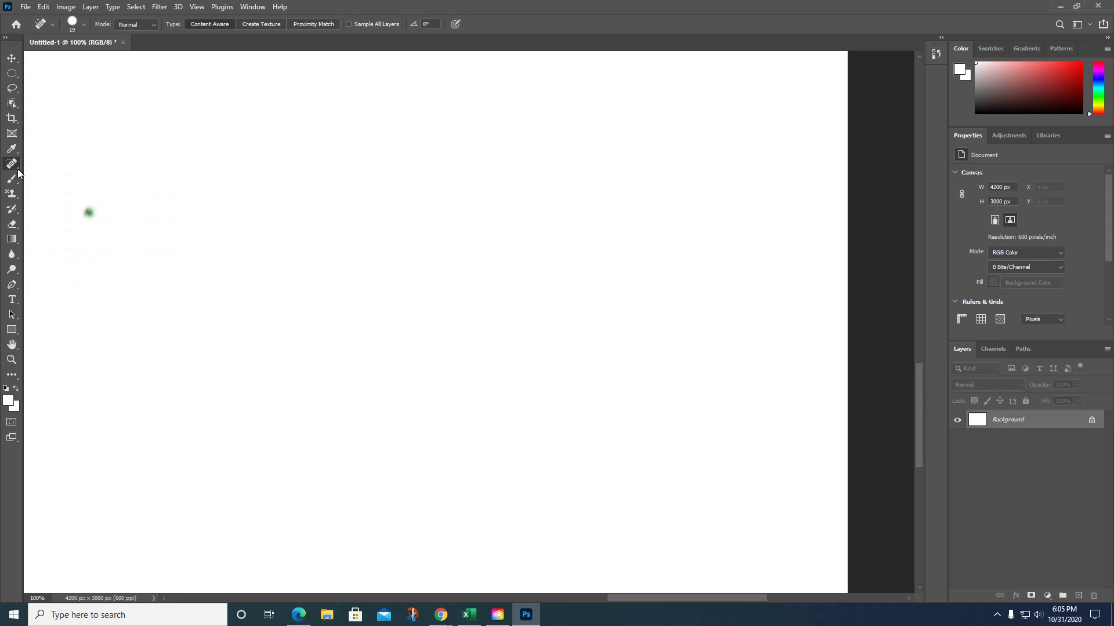
right_click(18, 168)
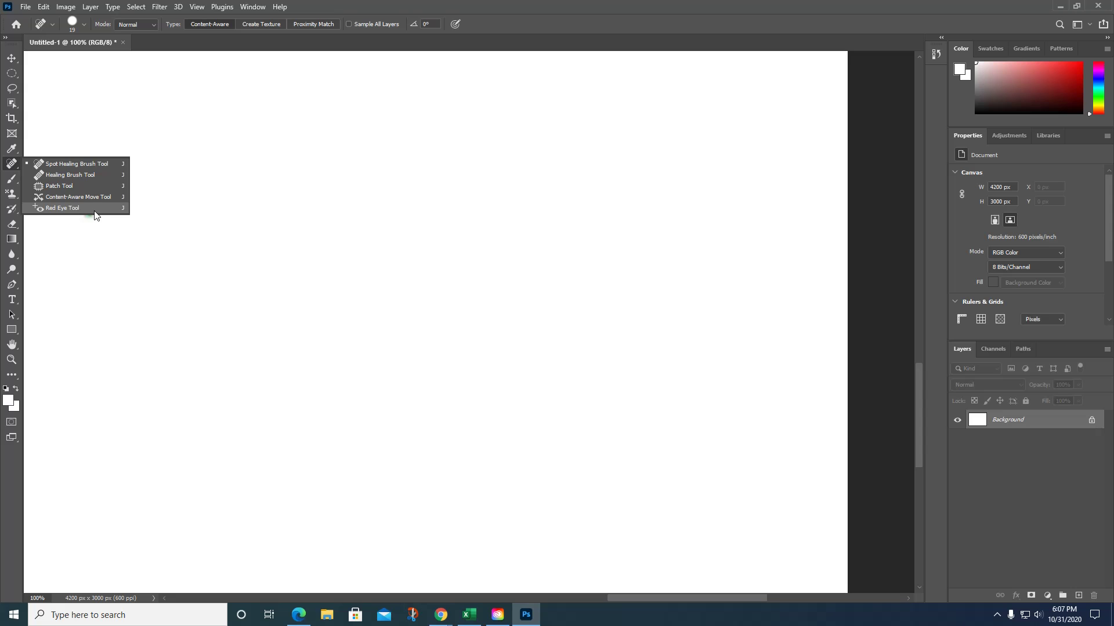
Step: Examine the Brush tool with its grouped pencil, color replacement and mixer brush variants, and activate the Pattern Stamp tool
left_click(12, 183)
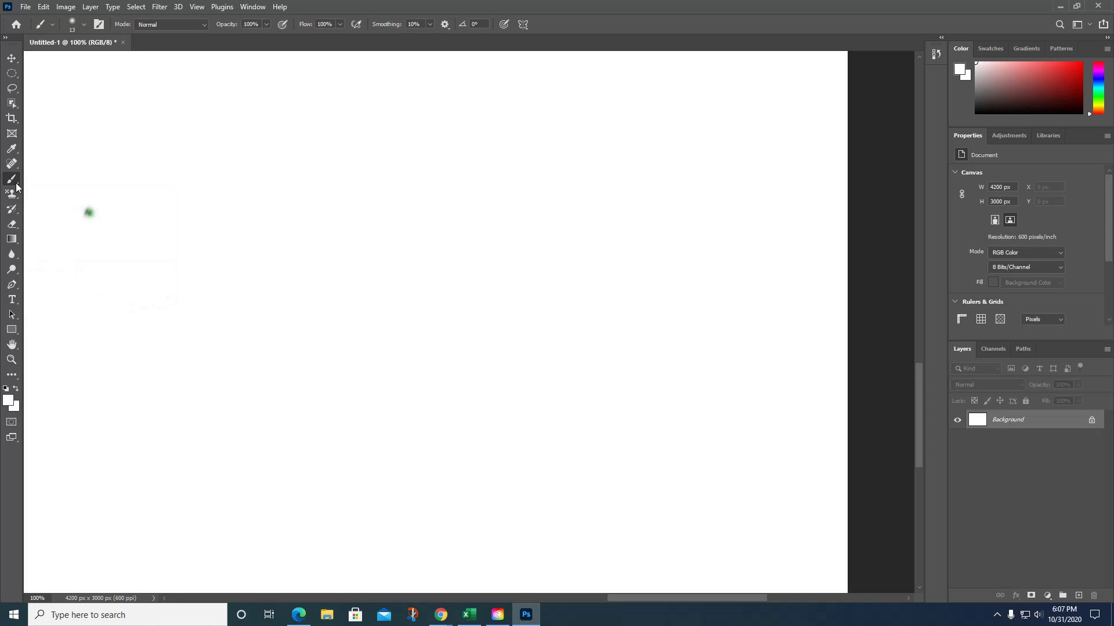
right_click(18, 182)
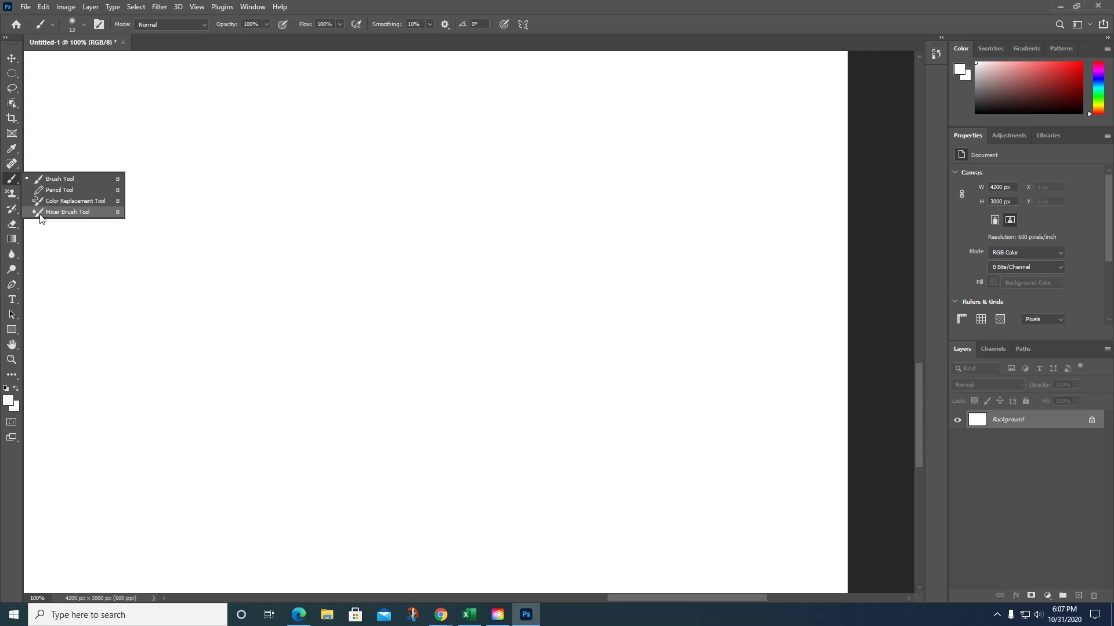
left_click(13, 198)
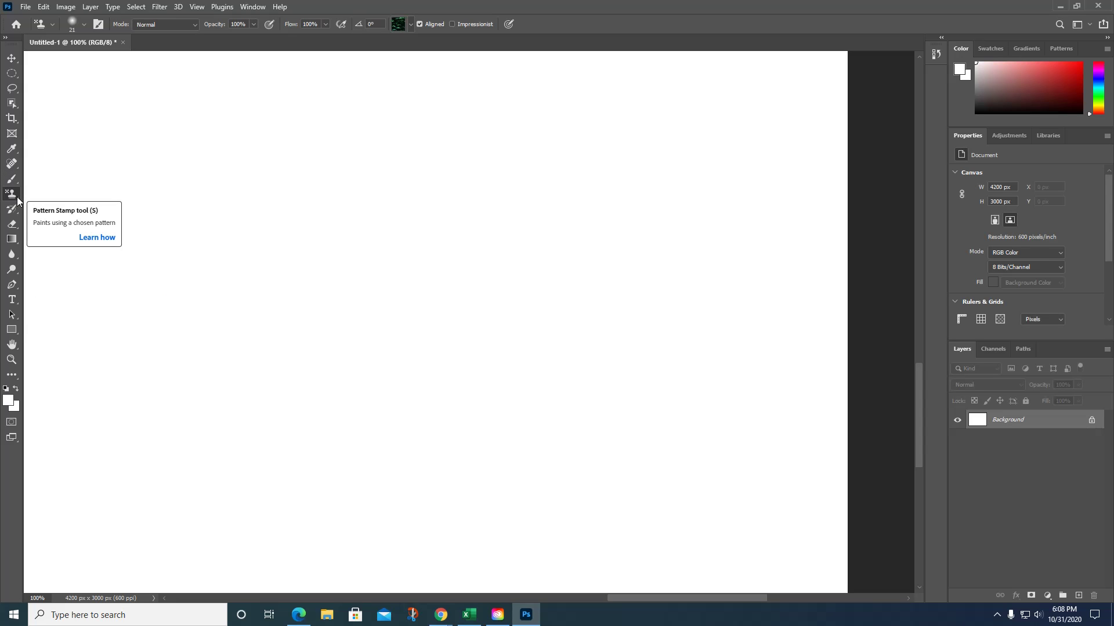
right_click(12, 194)
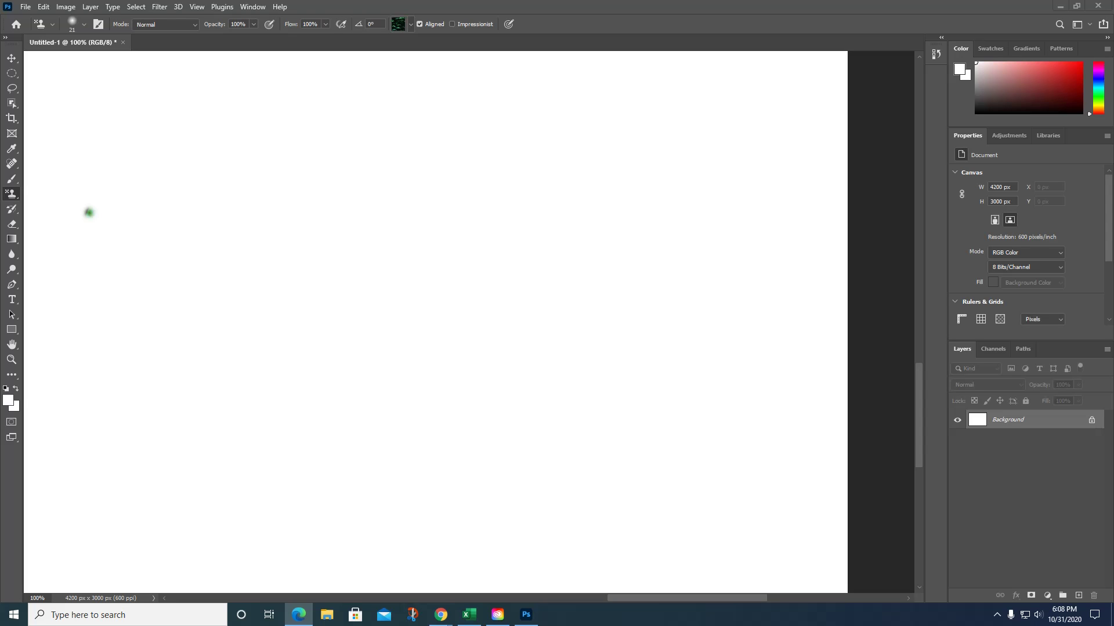
Step: Review the clone and pattern stamp variants, and activate the History Brush tool to examine its group
left_click(17, 197)
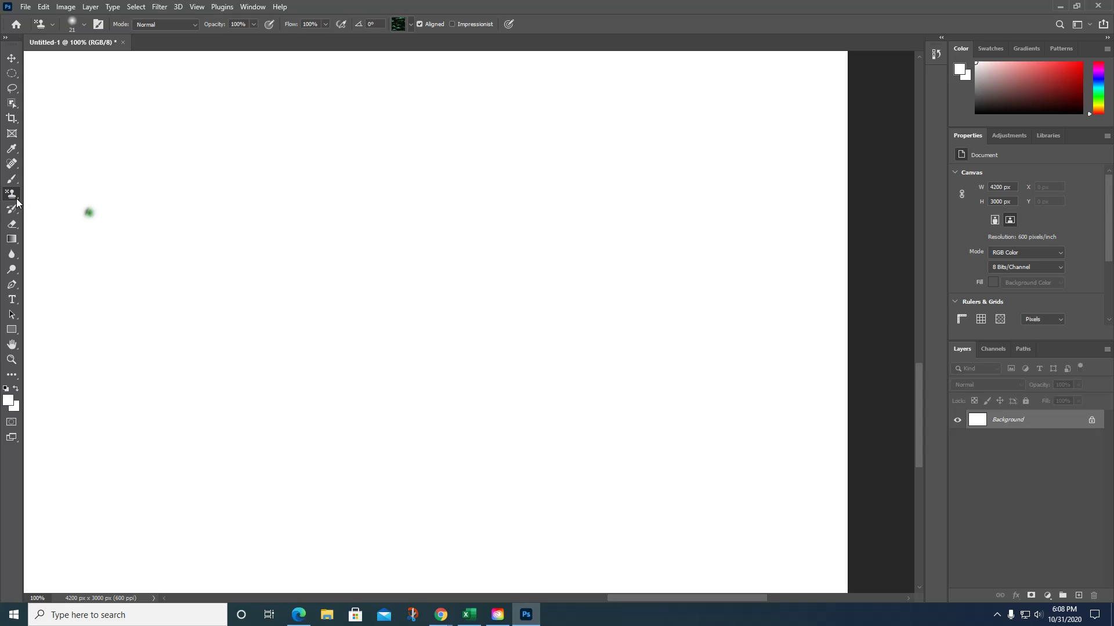
right_click(17, 200)
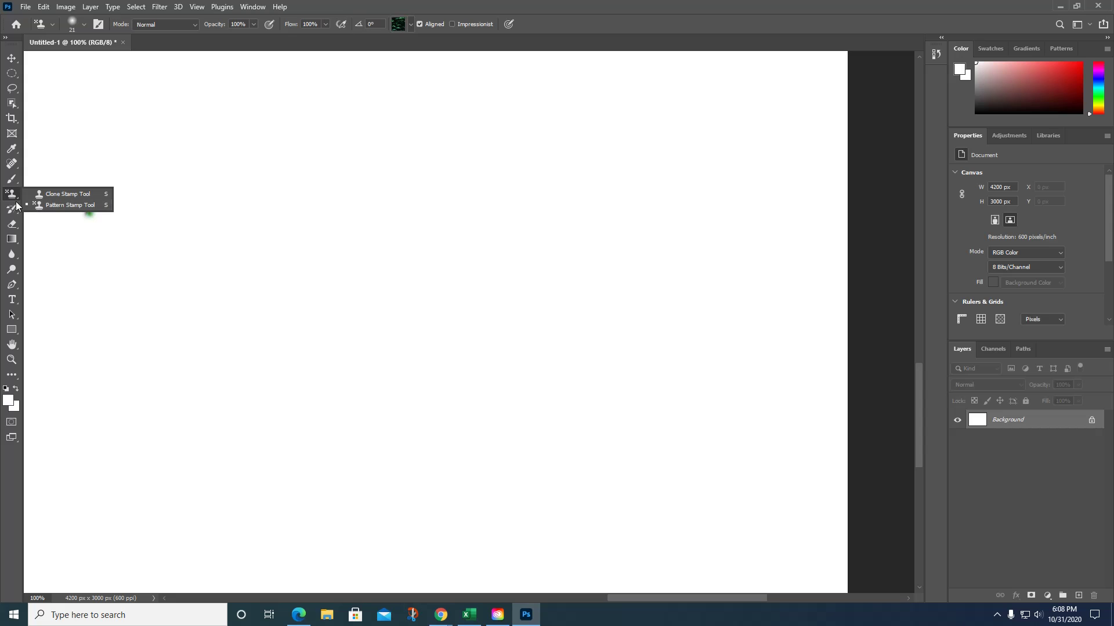
left_click(17, 214)
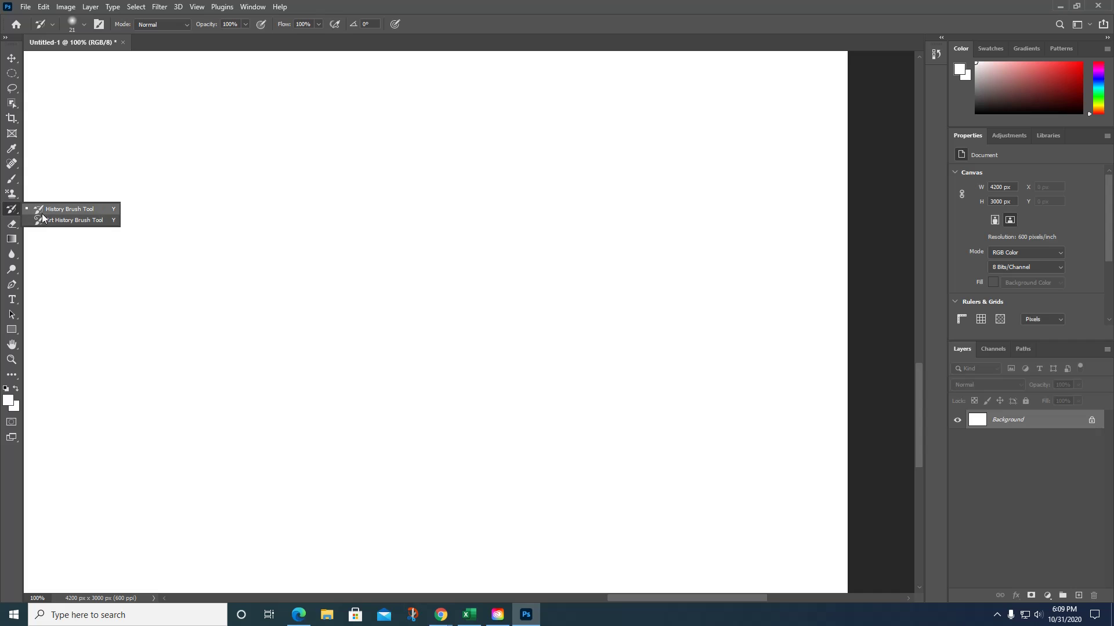
Step: Examine the Eraser and Gradient tools together with the variants grouped under each
left_click(12, 229)
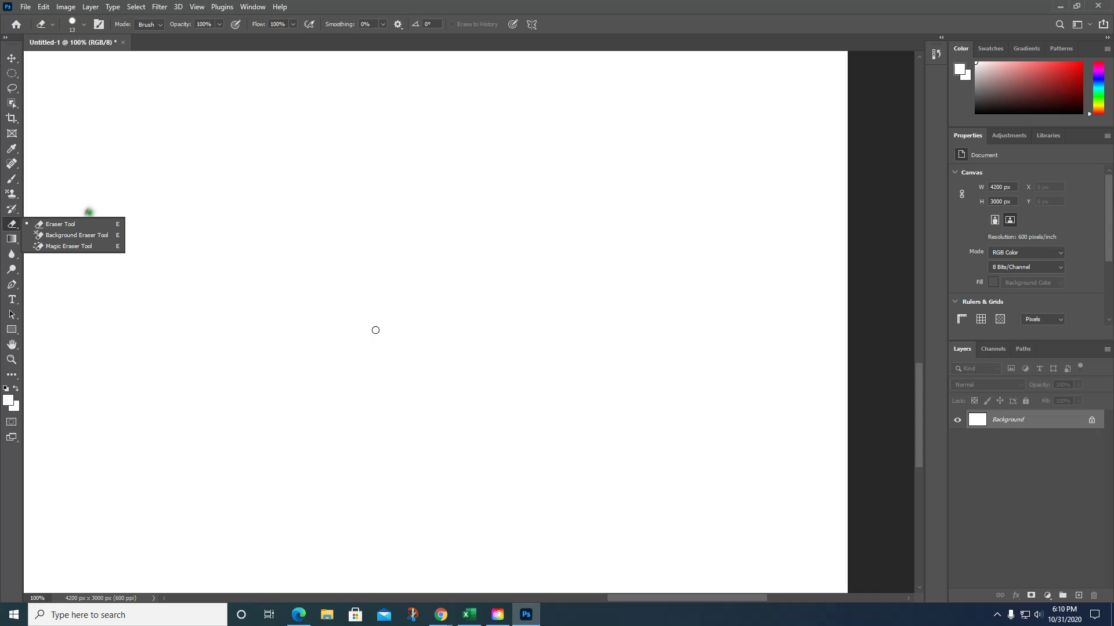
left_click(14, 241)
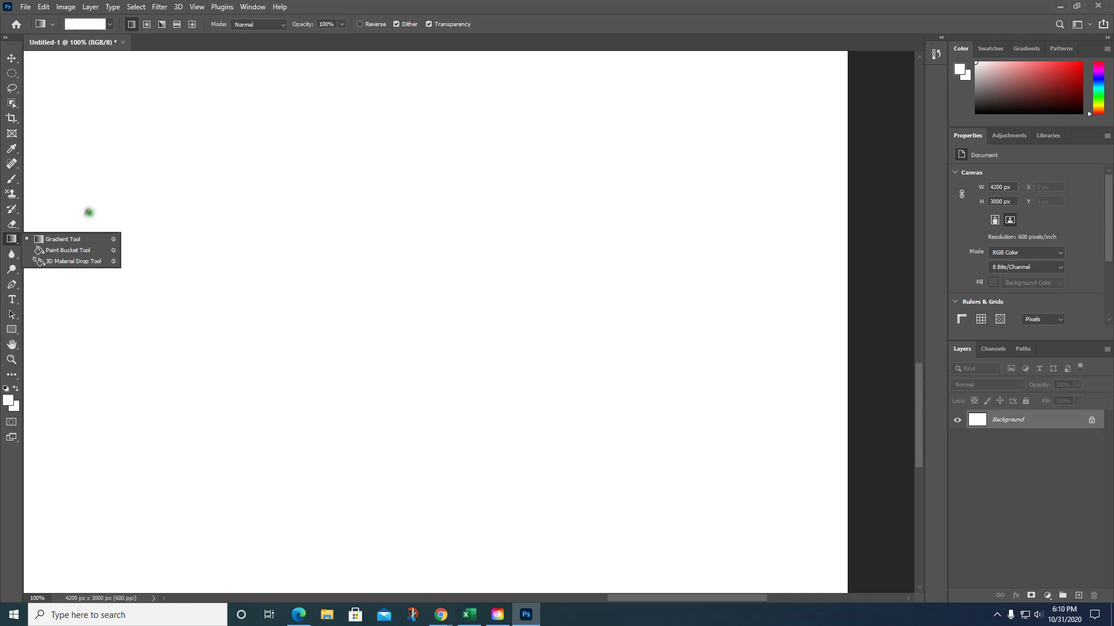
key("alt+Tab")
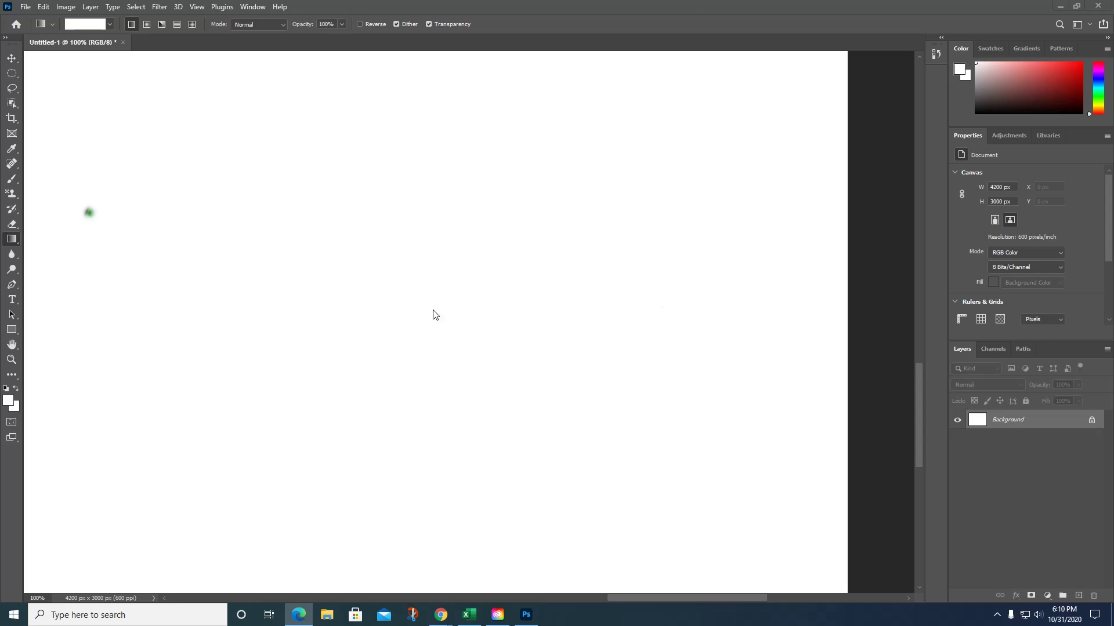
Step: Examine the Blur tool with its sharpen and smudge variants, and the Dodge tool with its burn and sponge variants
left_click(11, 256)
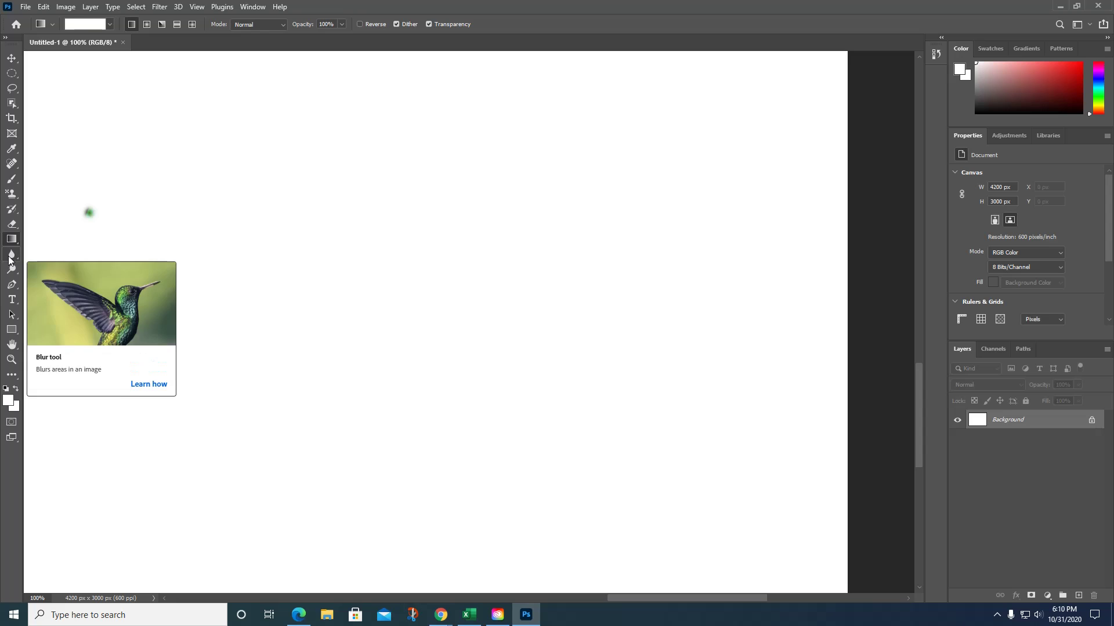
left_click(10, 259)
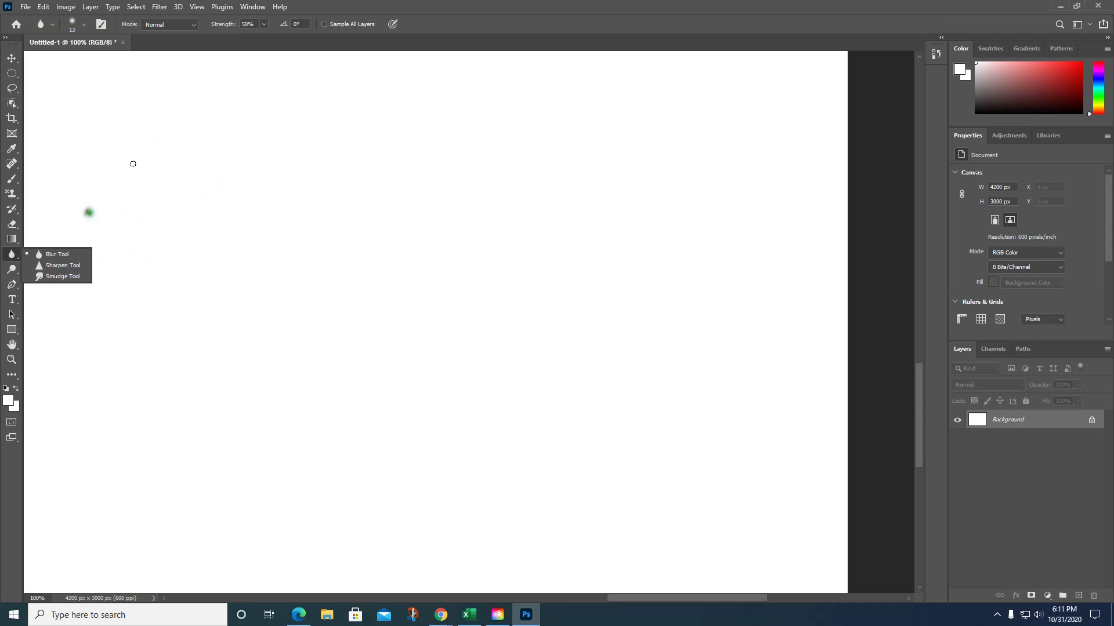
left_click(14, 271)
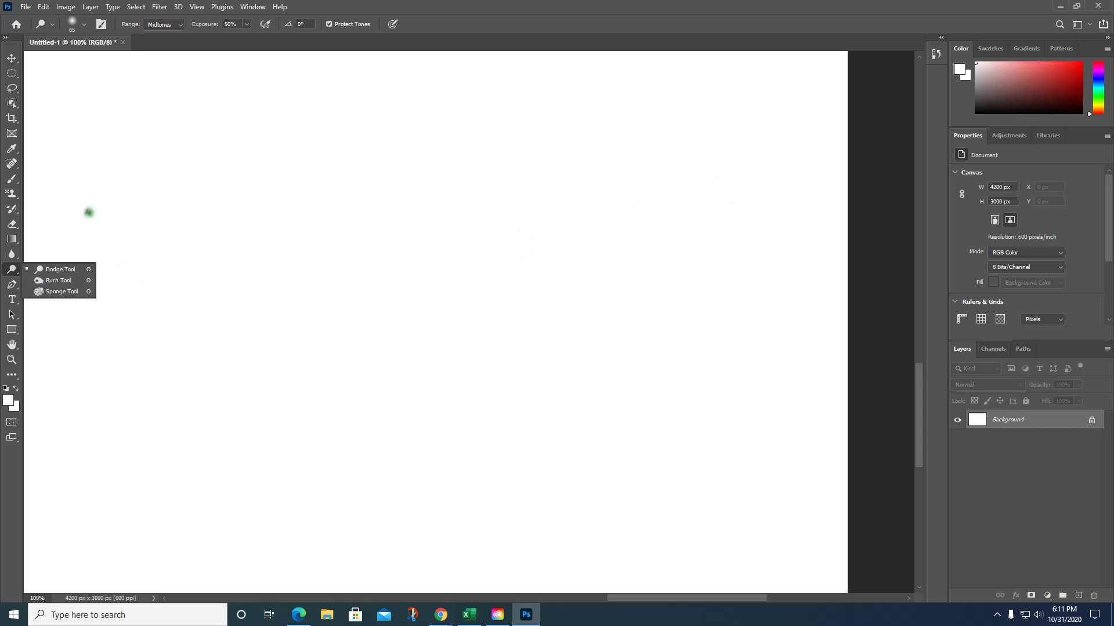
key("alt+Tab")
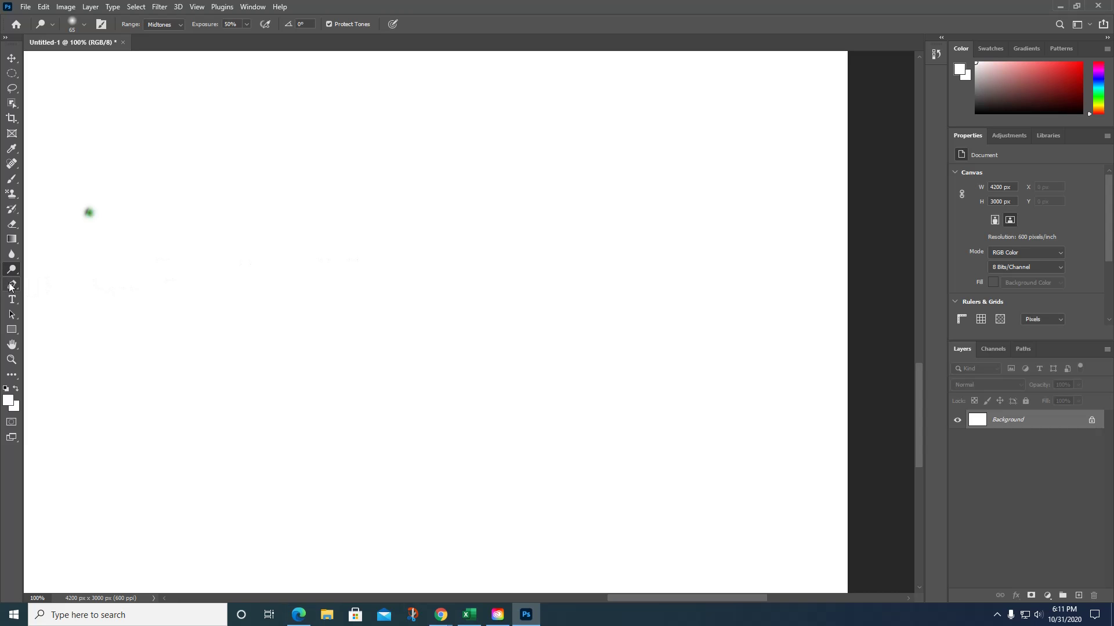
Step: Examine the Pen, Horizontal Type and Path Selection tools together with the variants grouped under each
left_click(9, 285)
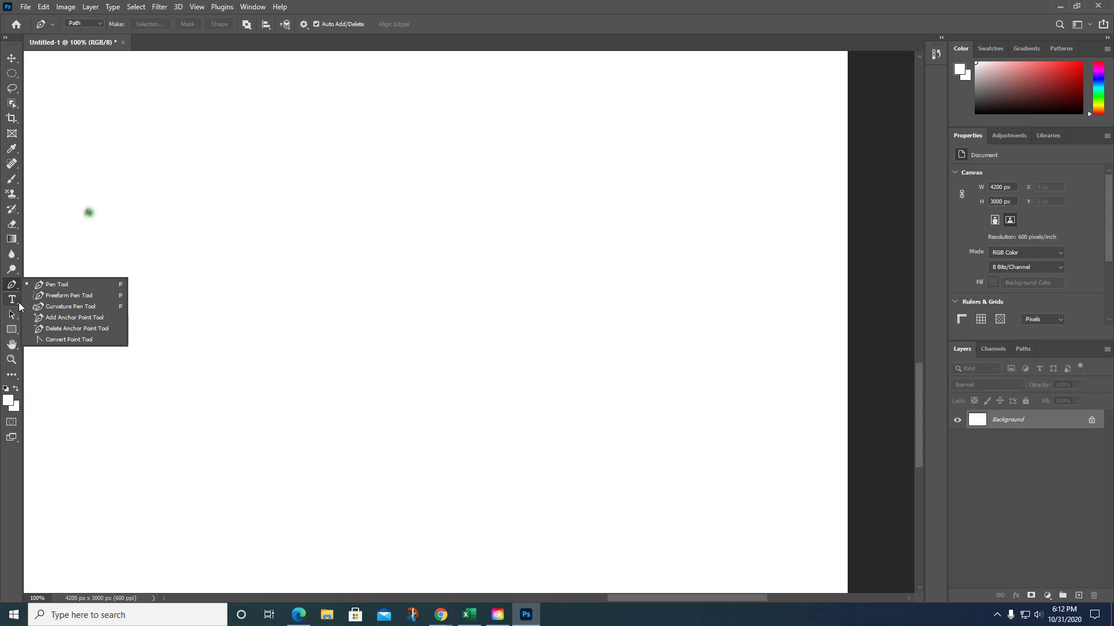
key("Escape")
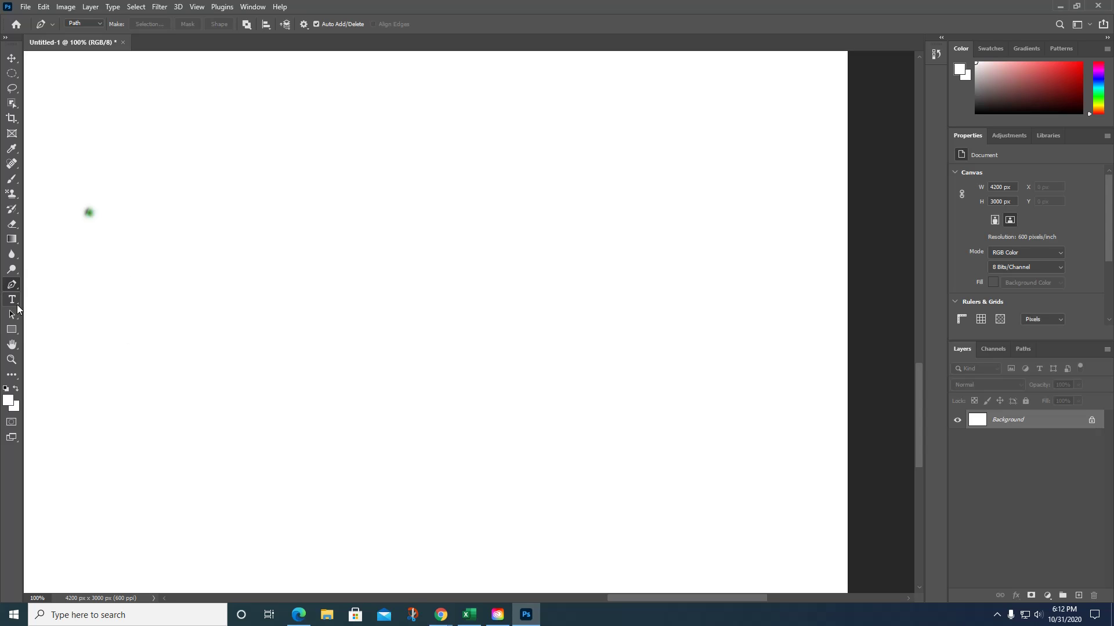
left_click(17, 302)
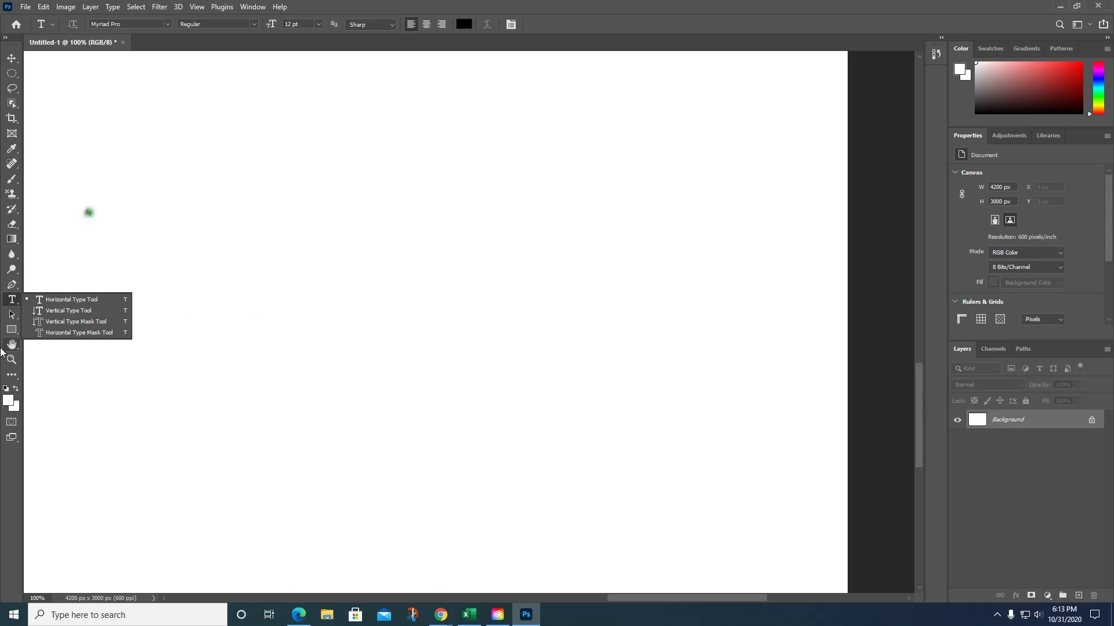
left_click(12, 315)
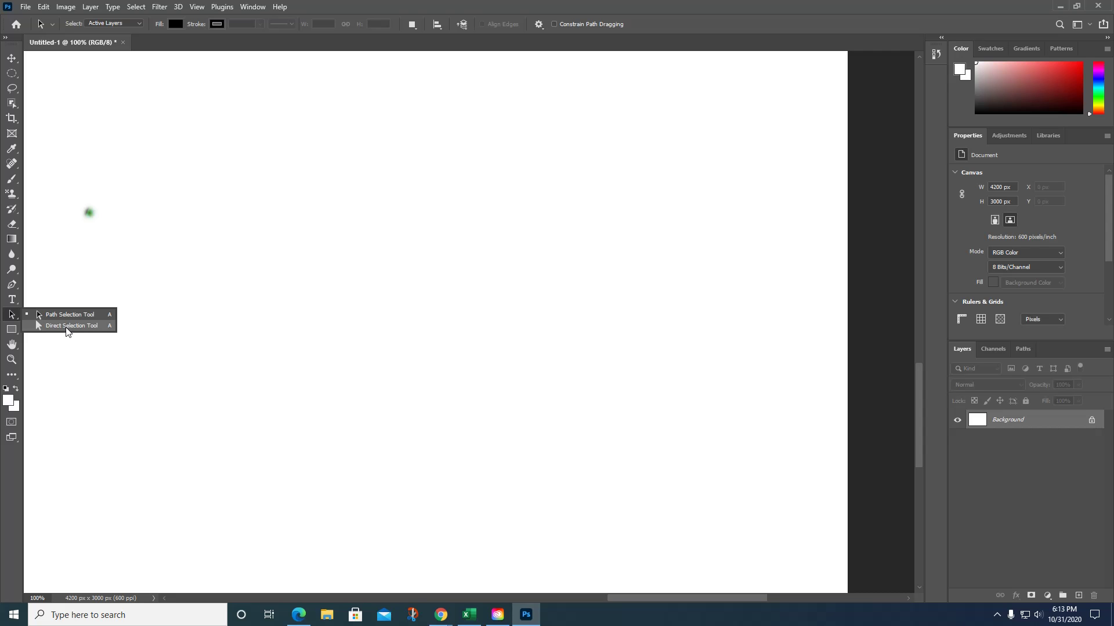
Step: Draw two Buffalo Thorn Tree custom shapes side by side, about 407 by 471 px and 346 by 429 px
left_click(16, 331)
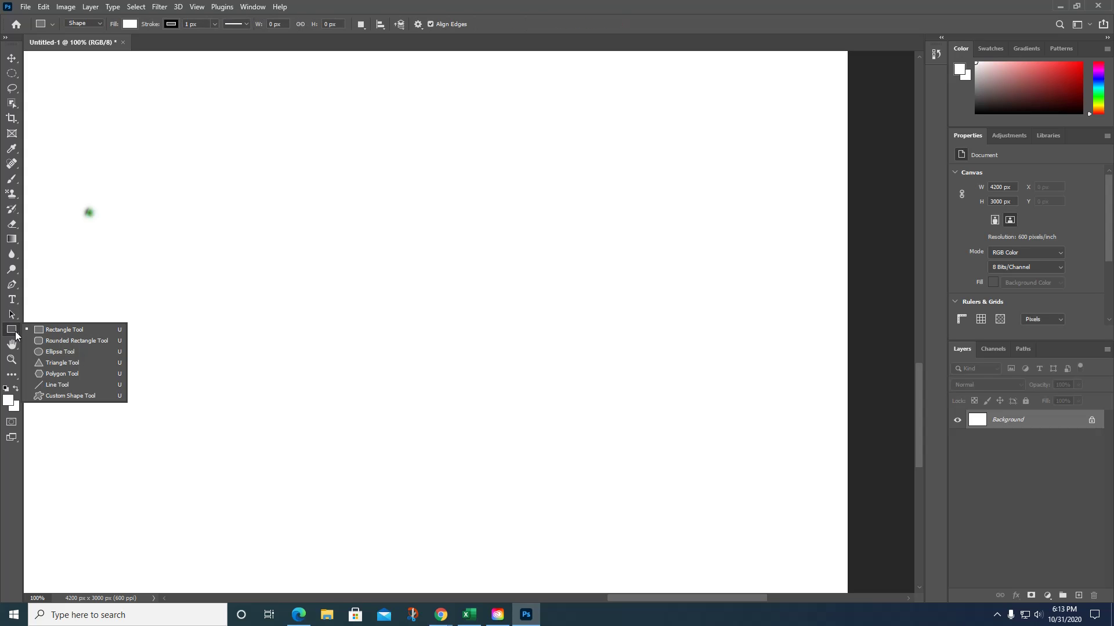
left_click(69, 396)
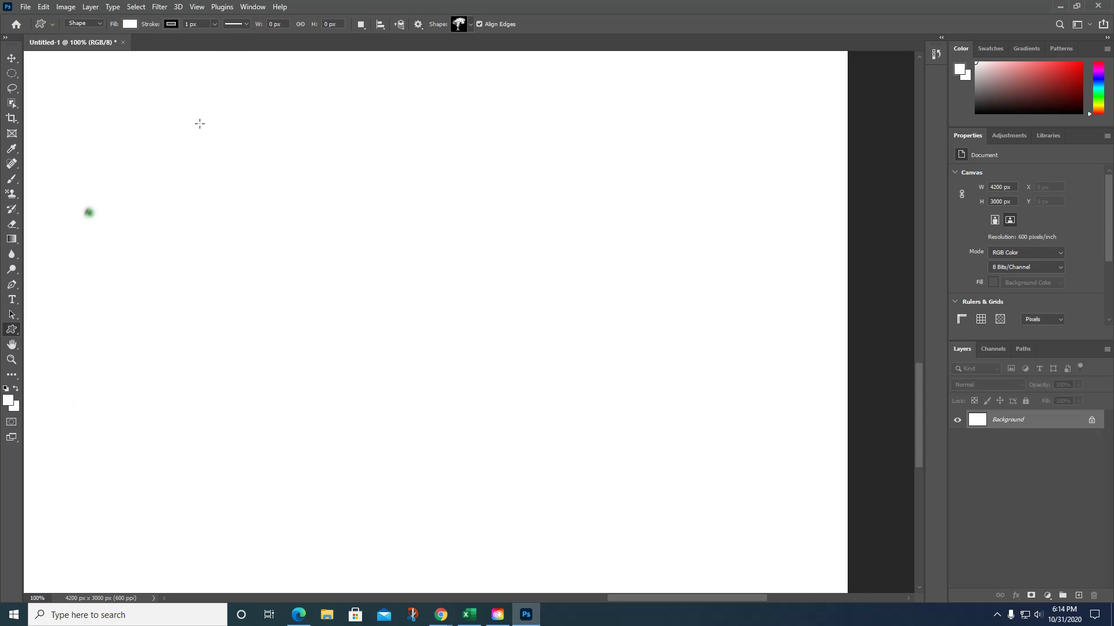
left_click_drag(187, 158, 423, 431)
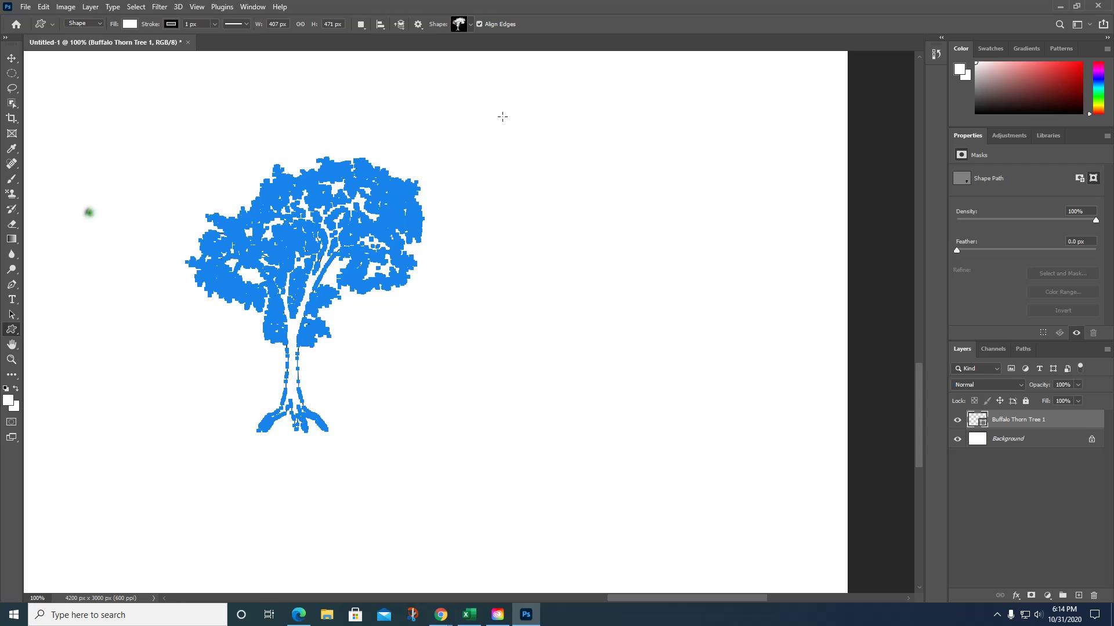
left_click_drag(516, 146, 701, 365)
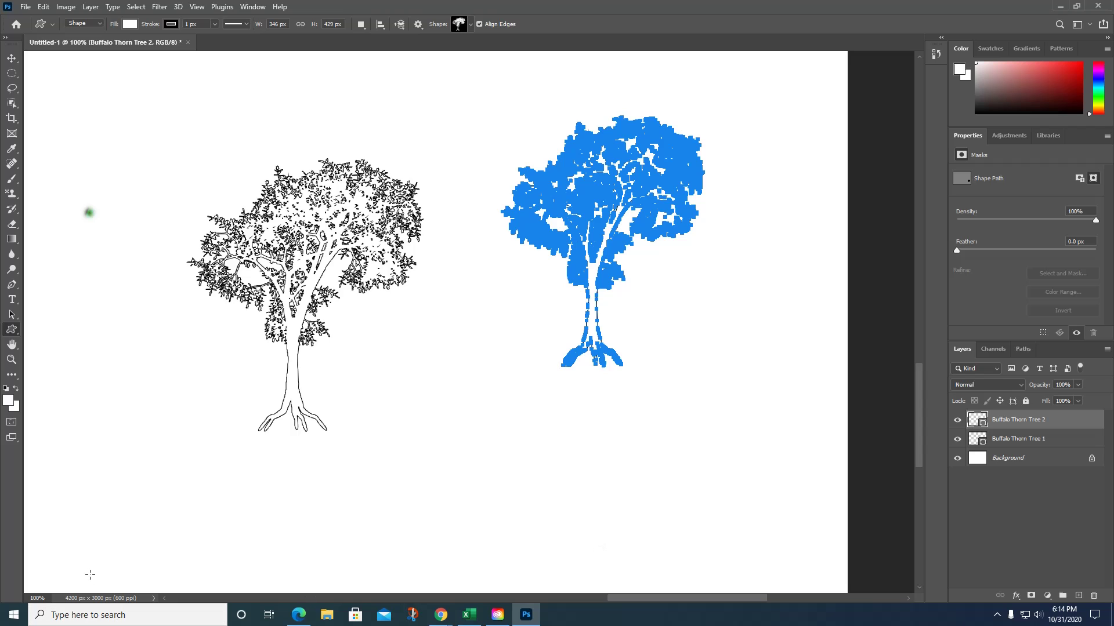
Step: Pan the canvas with the Hand tool and rotate the view to about 4° with the Rotate View tool
left_click(10, 344)
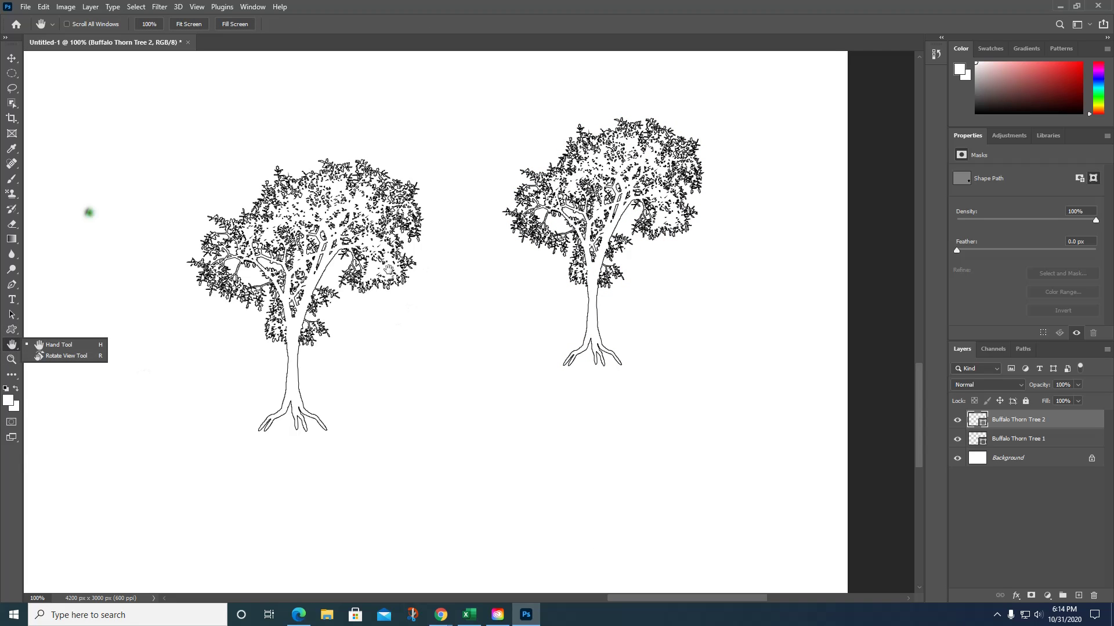
left_click_drag(388, 270, 385, 230)
left_click_drag(151, 313, 290, 335)
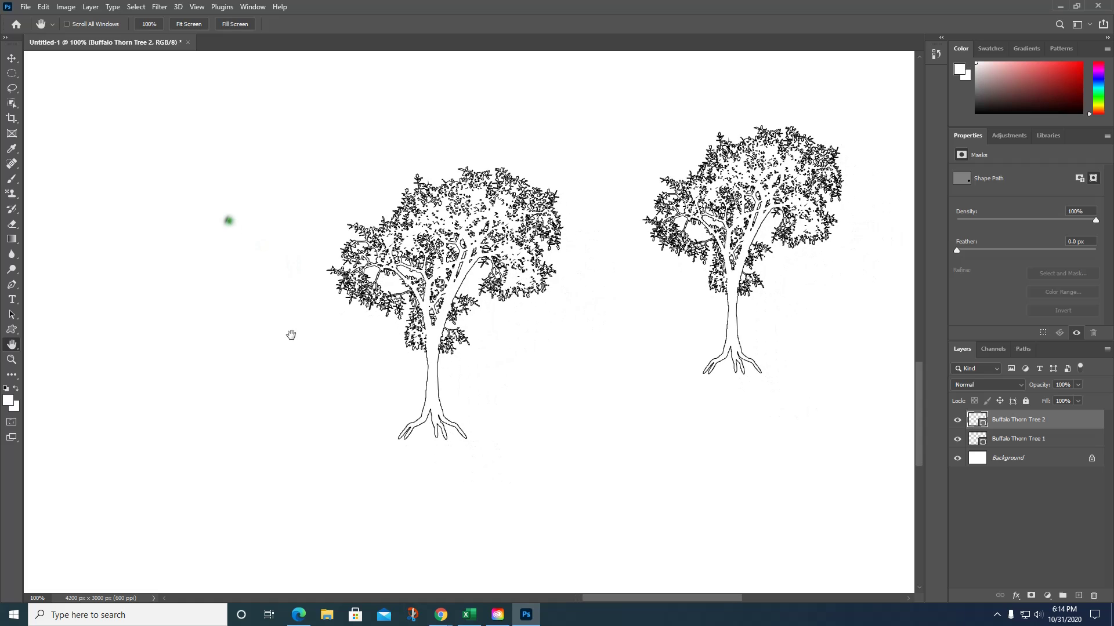
left_click(12, 350)
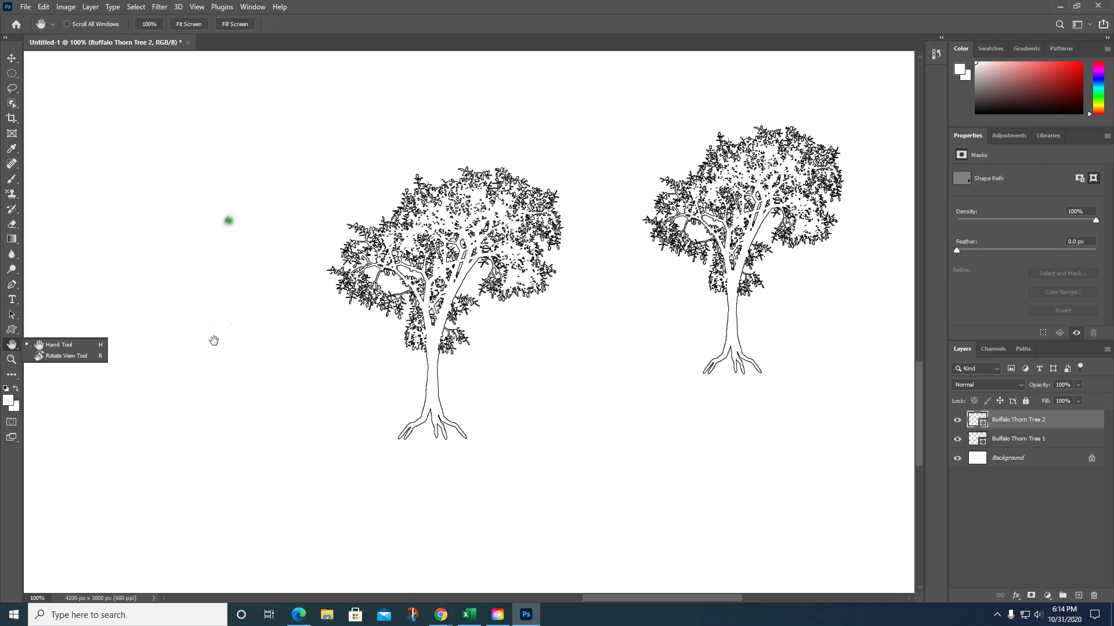
left_click(66, 356)
left_click_drag(219, 303, 440, 333)
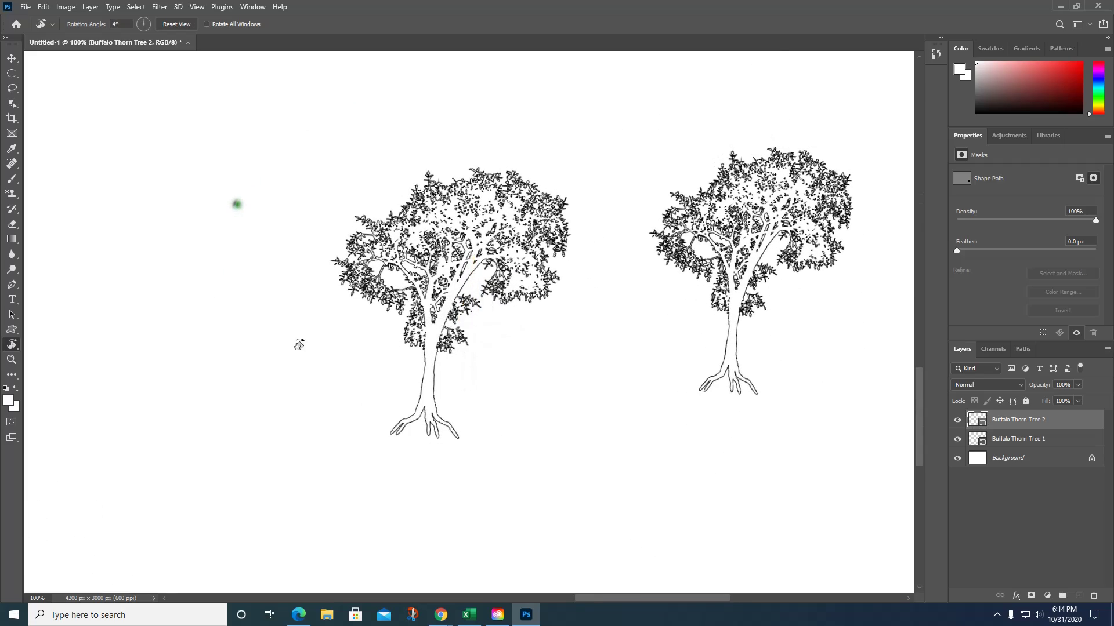
Step: Magnify the left tree to 300% with the Zoom tool, and fit the whole canvas on screen
left_click(13, 363)
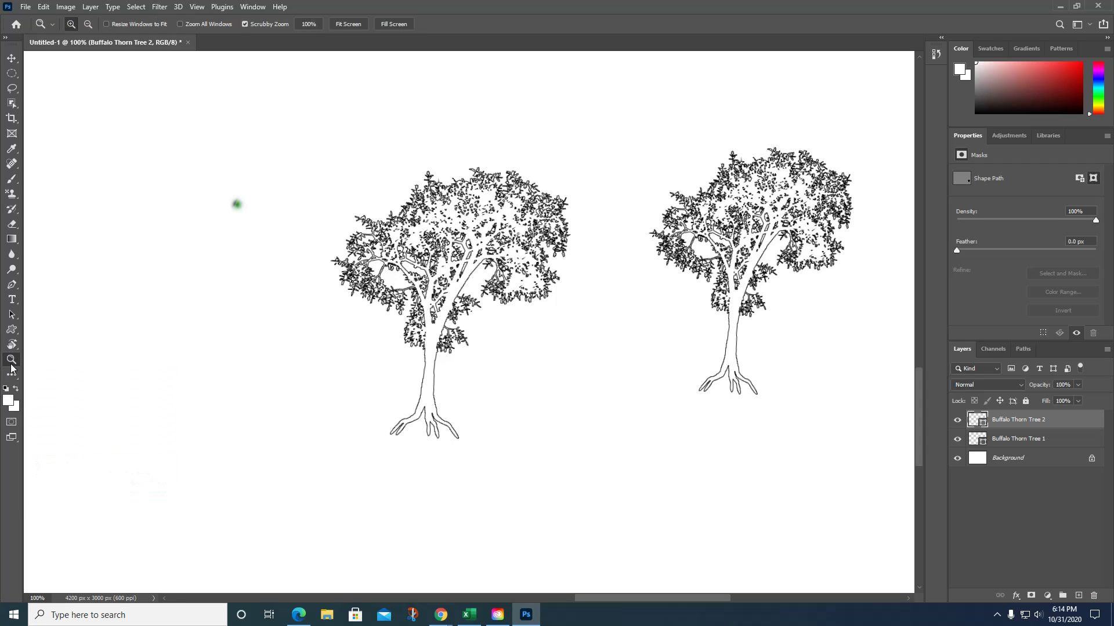
left_click(402, 249)
left_click_drag(402, 250, 402, 250)
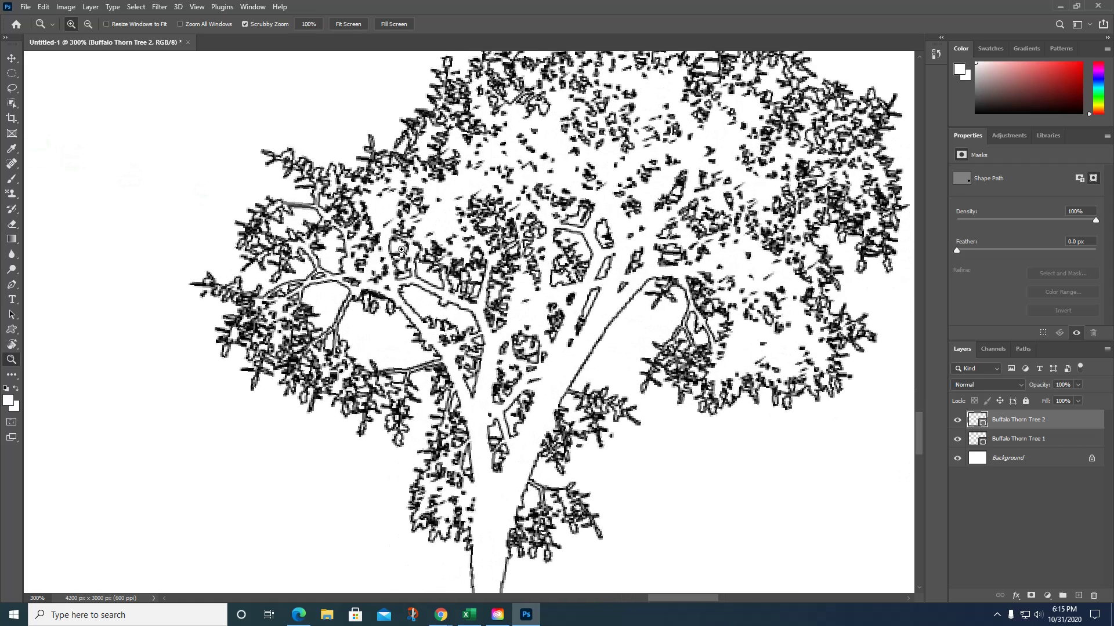
right_click(401, 250)
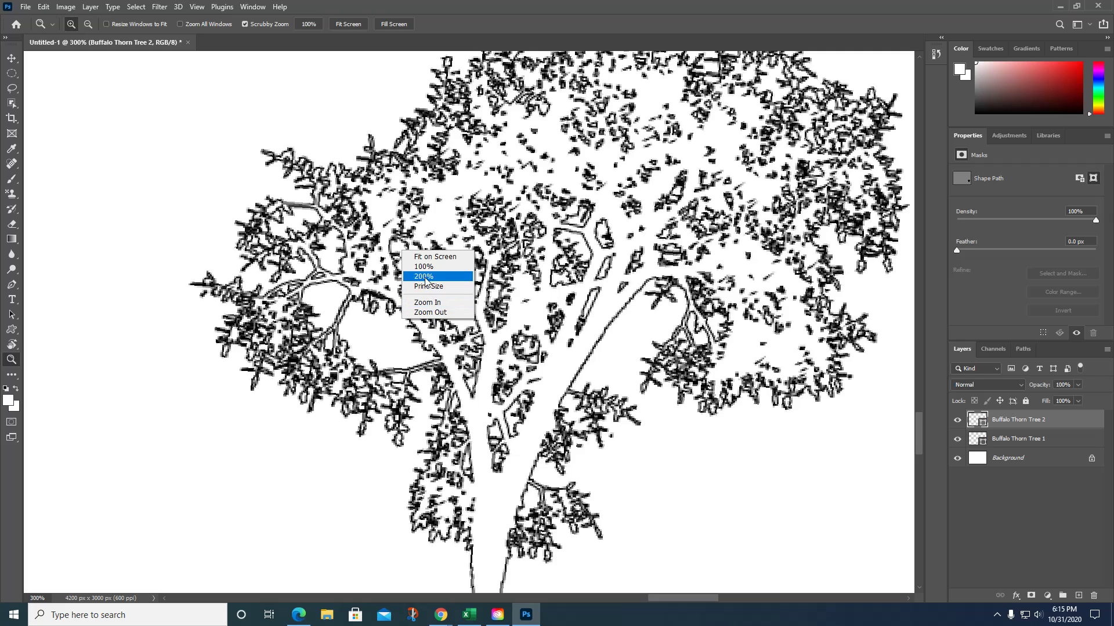
left_click(435, 257)
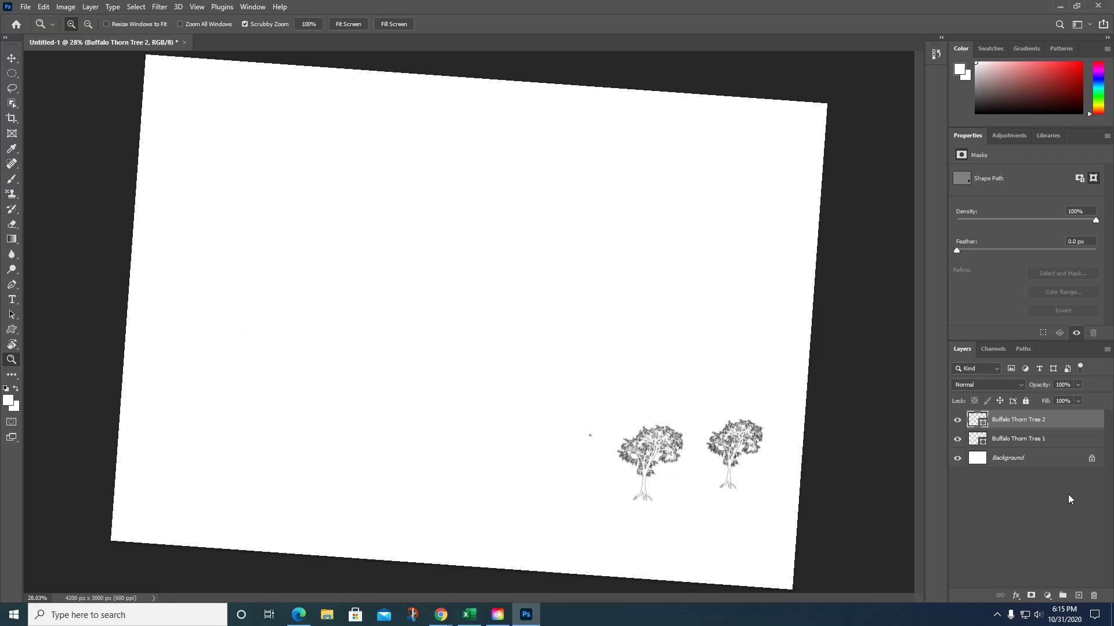
left_click(440, 615)
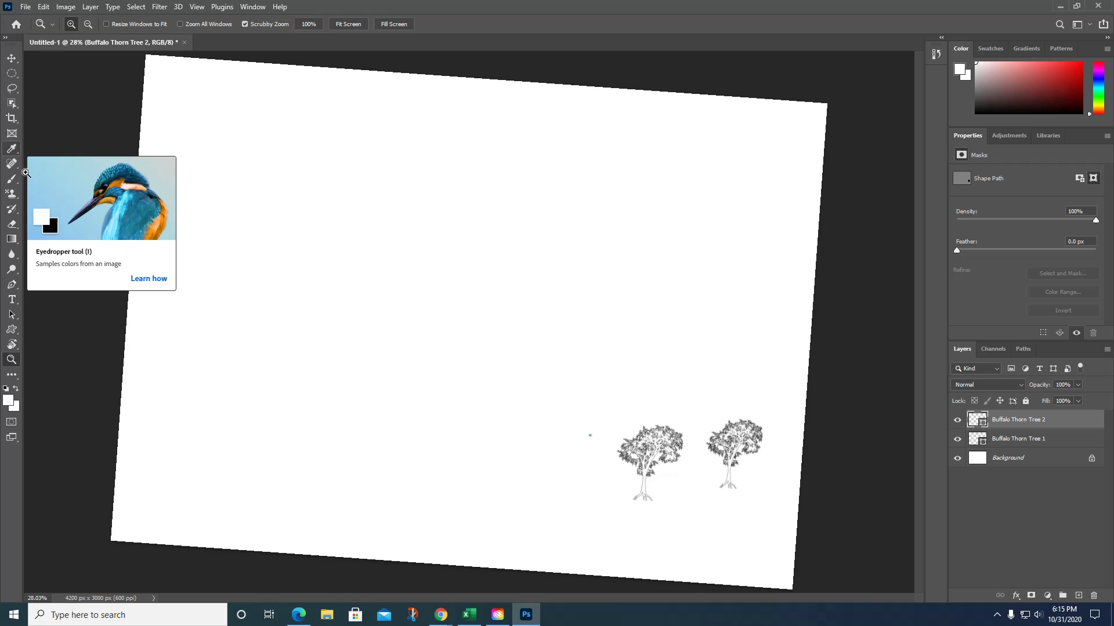
Step: Swap the variants shown in three toolbox groups to the Ruler, Art History Brush and Vertical Type Mask tools
left_click(12, 148)
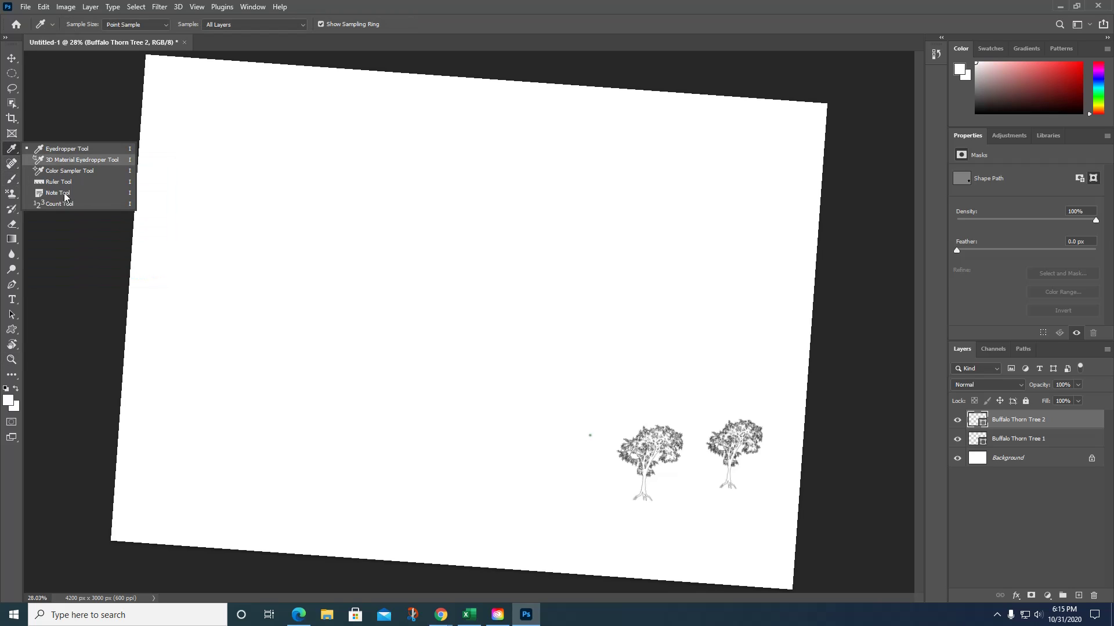
left_click(85, 181)
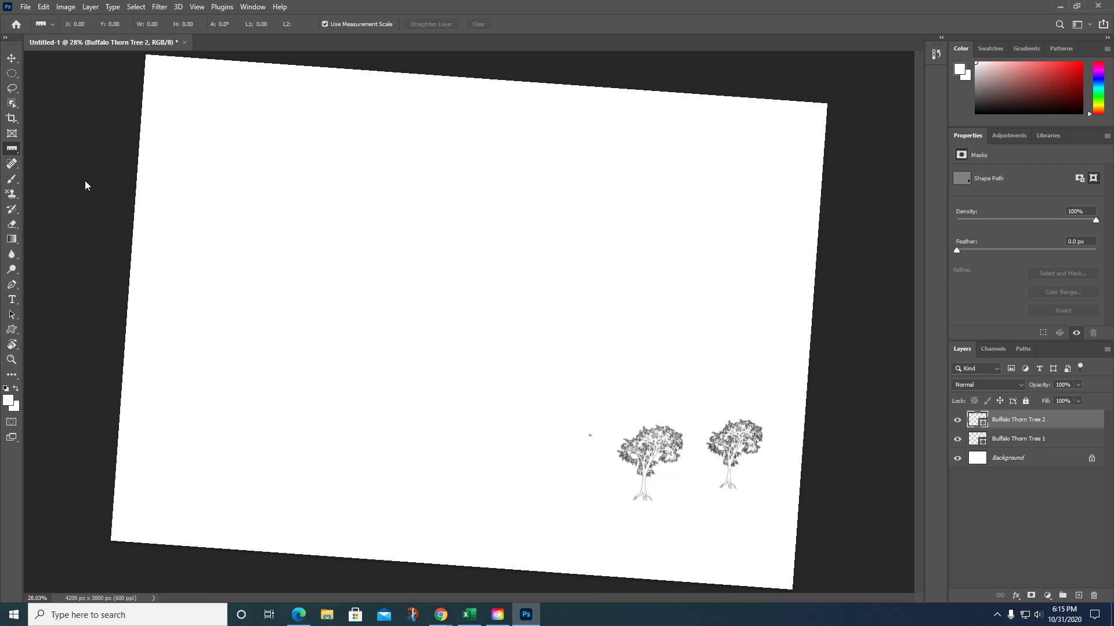
left_click(12, 209)
left_click(38, 222)
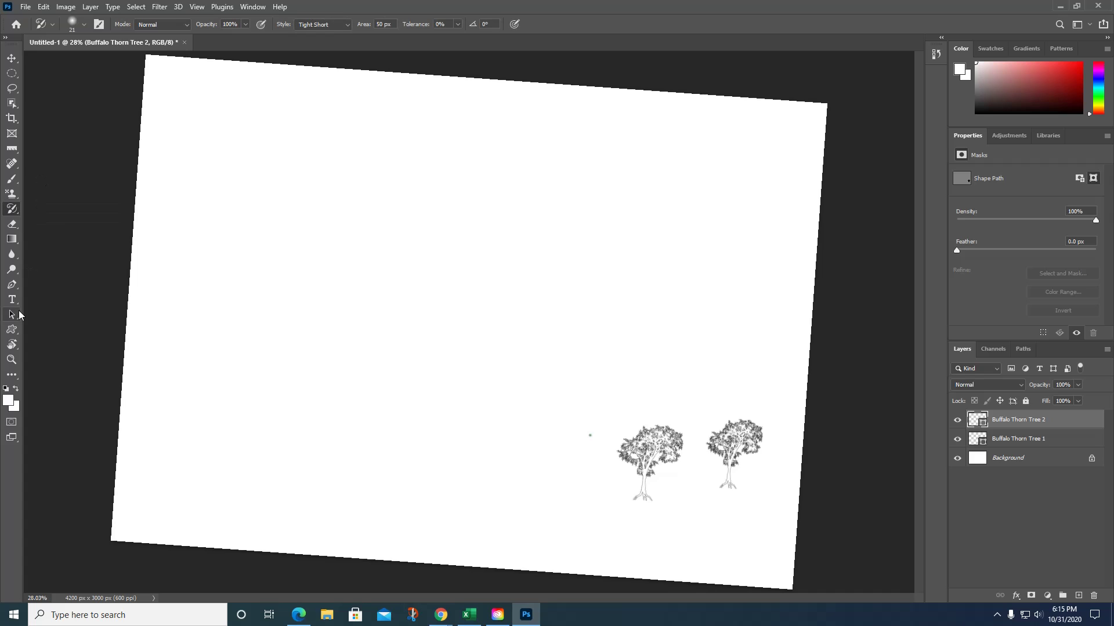
left_click(12, 300)
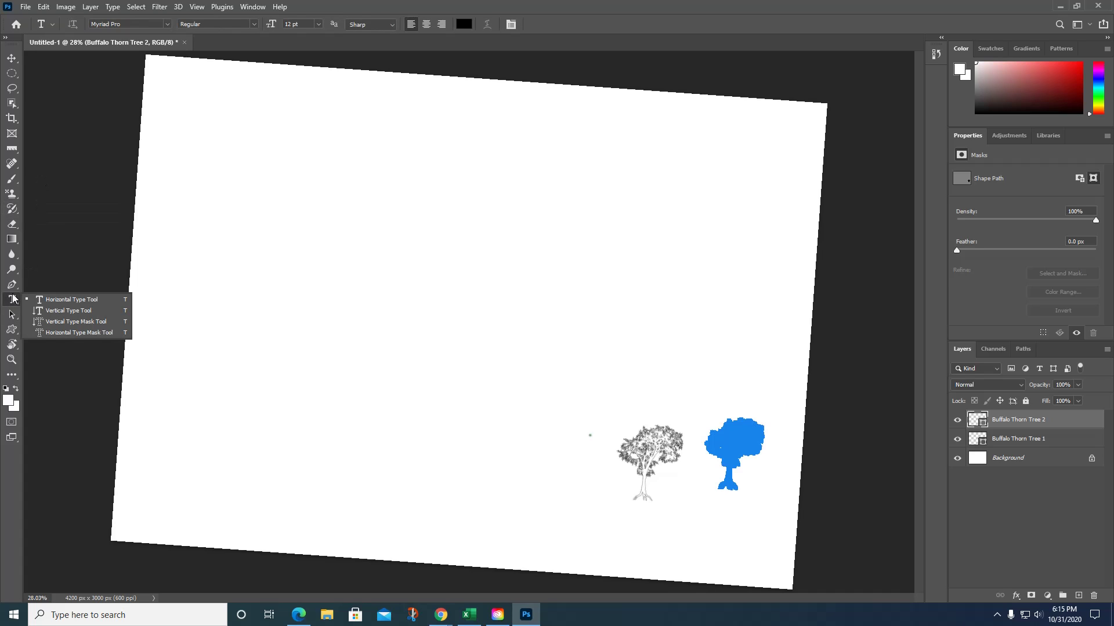
left_click(42, 324)
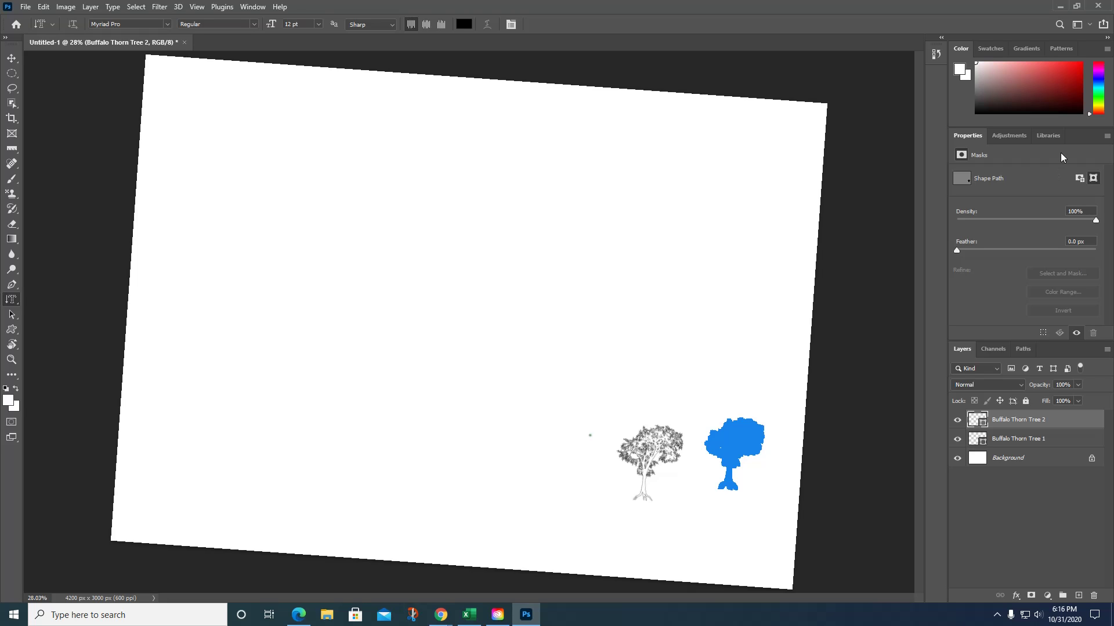
Step: Activate the Move, Lasso and Frame tools in turn to compare the options each one offers
left_click(12, 59)
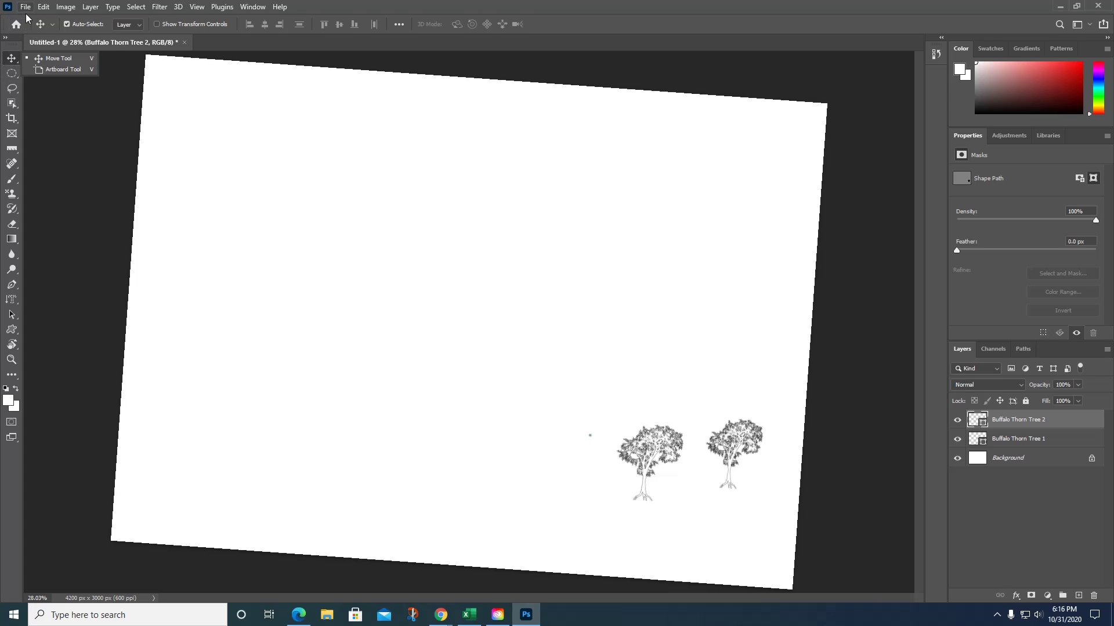
key("l")
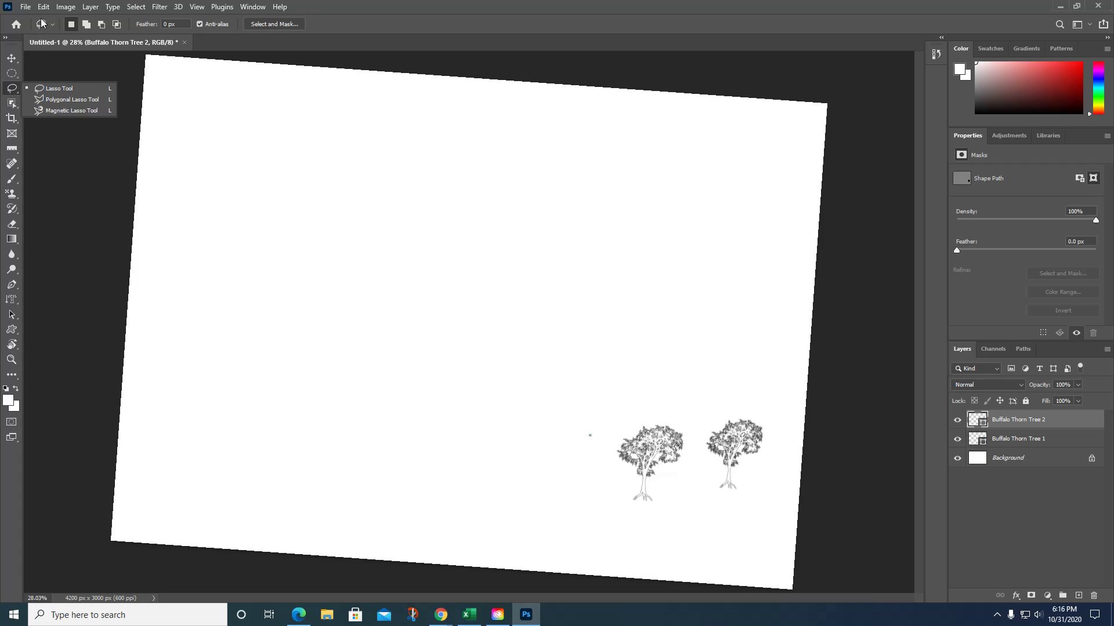
key("k")
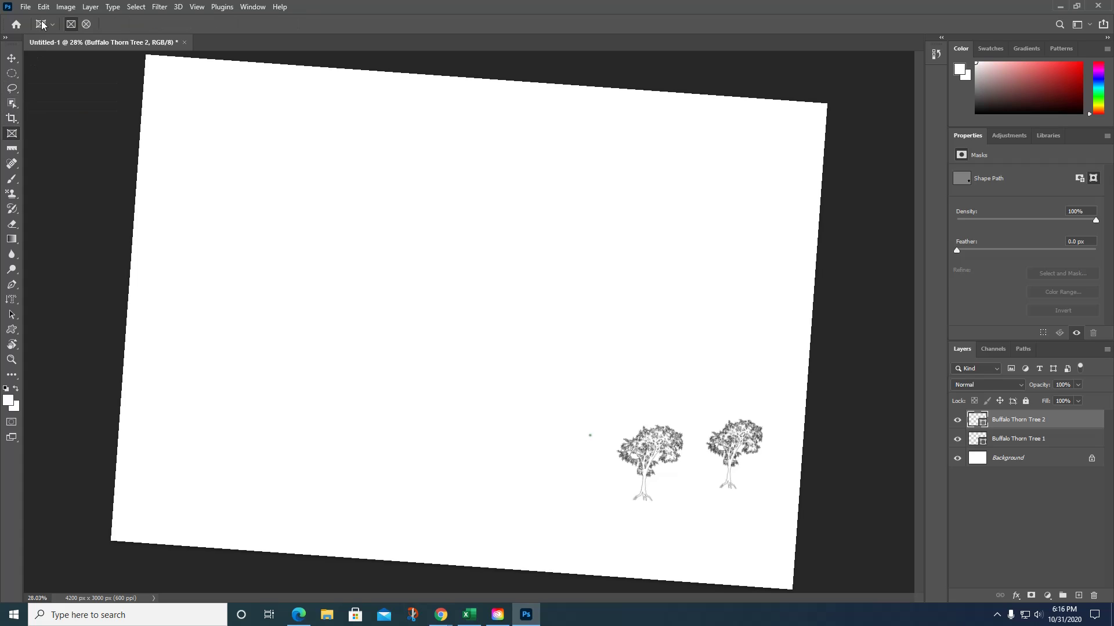
Step: Reset all tools to their default settings with the Move tool active
left_click(13, 59)
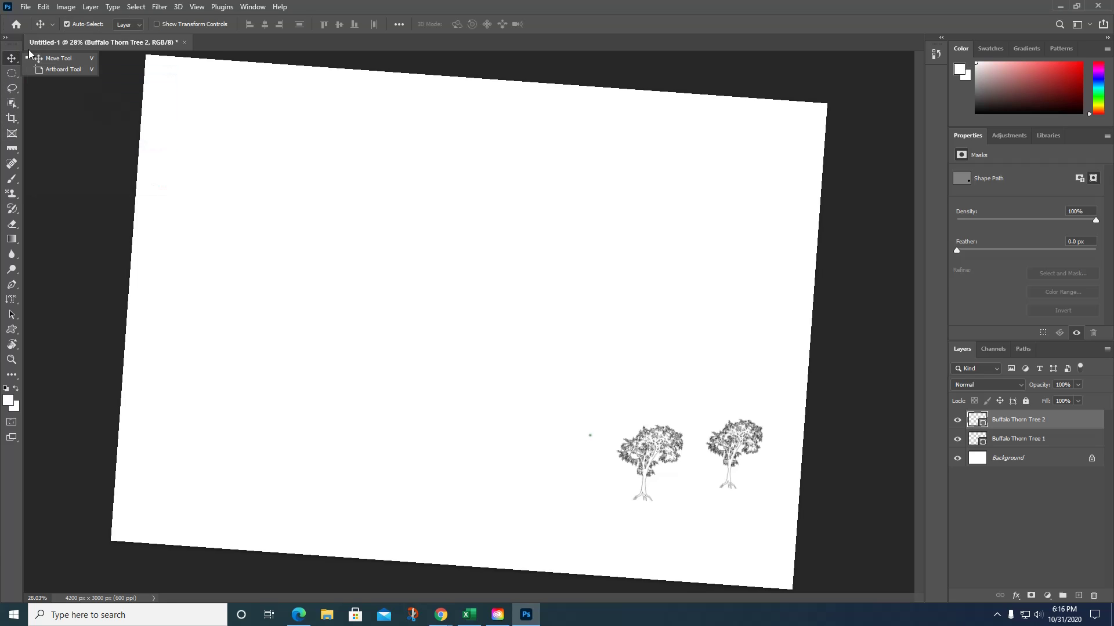
right_click(54, 25)
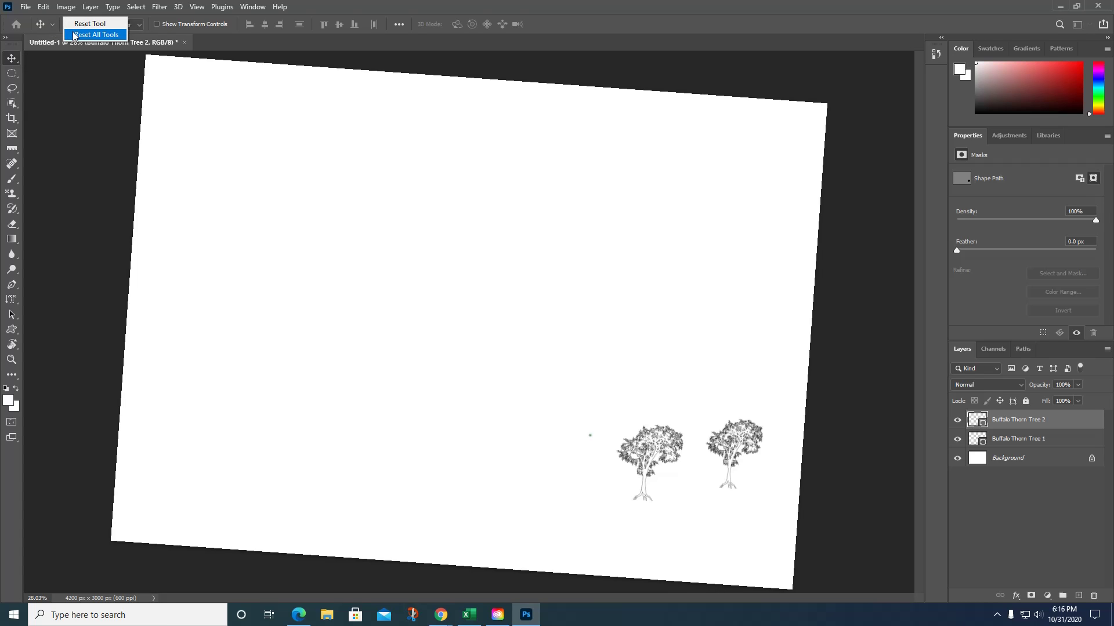
left_click(75, 35)
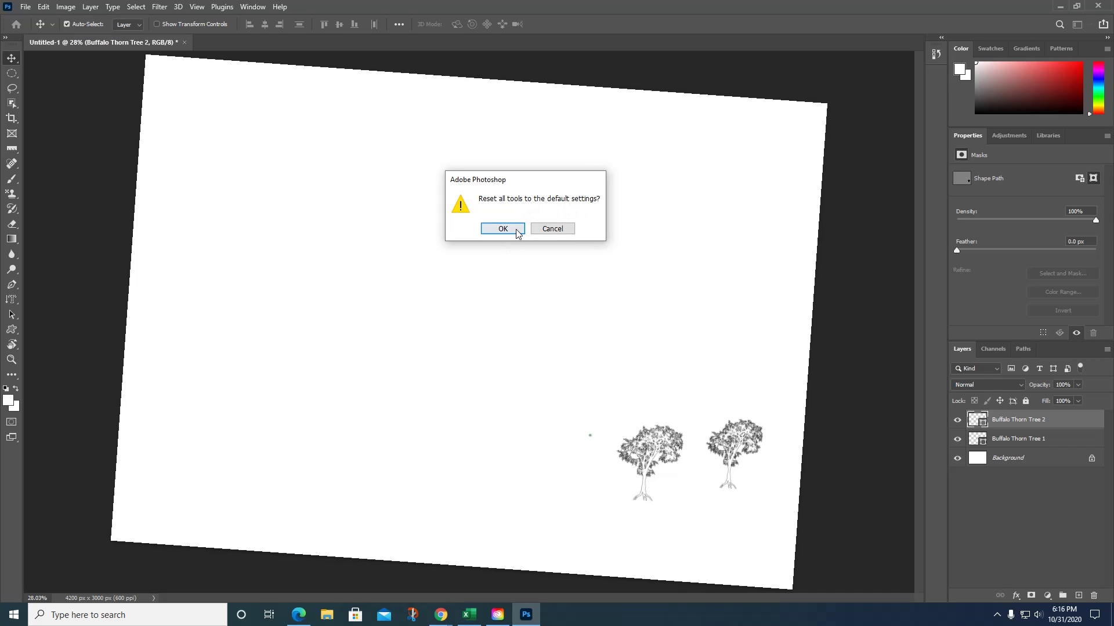
left_click(515, 231)
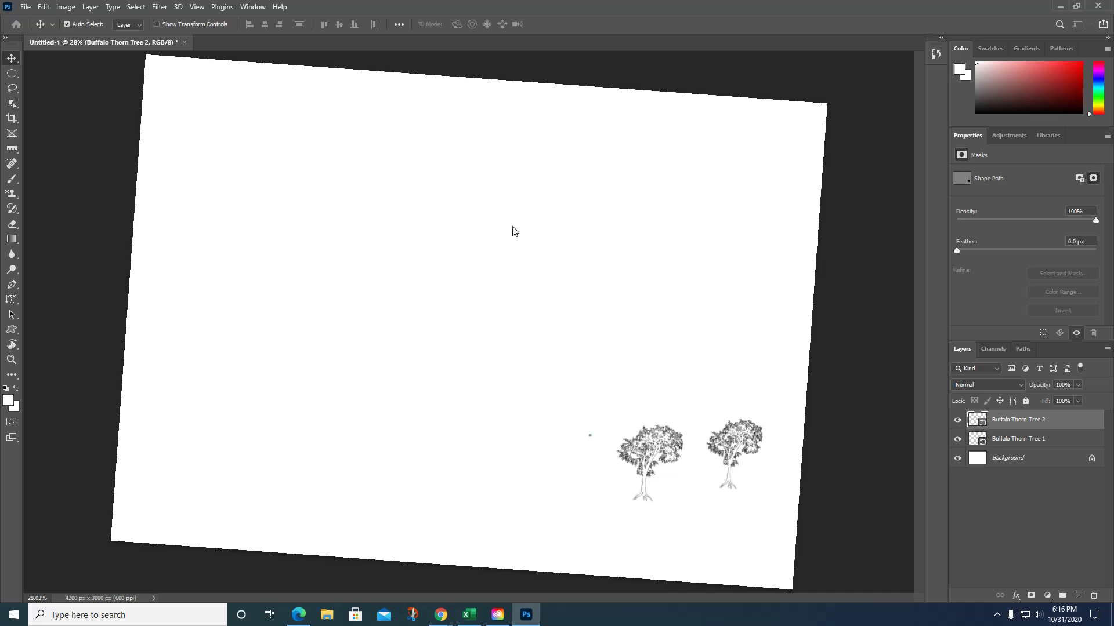